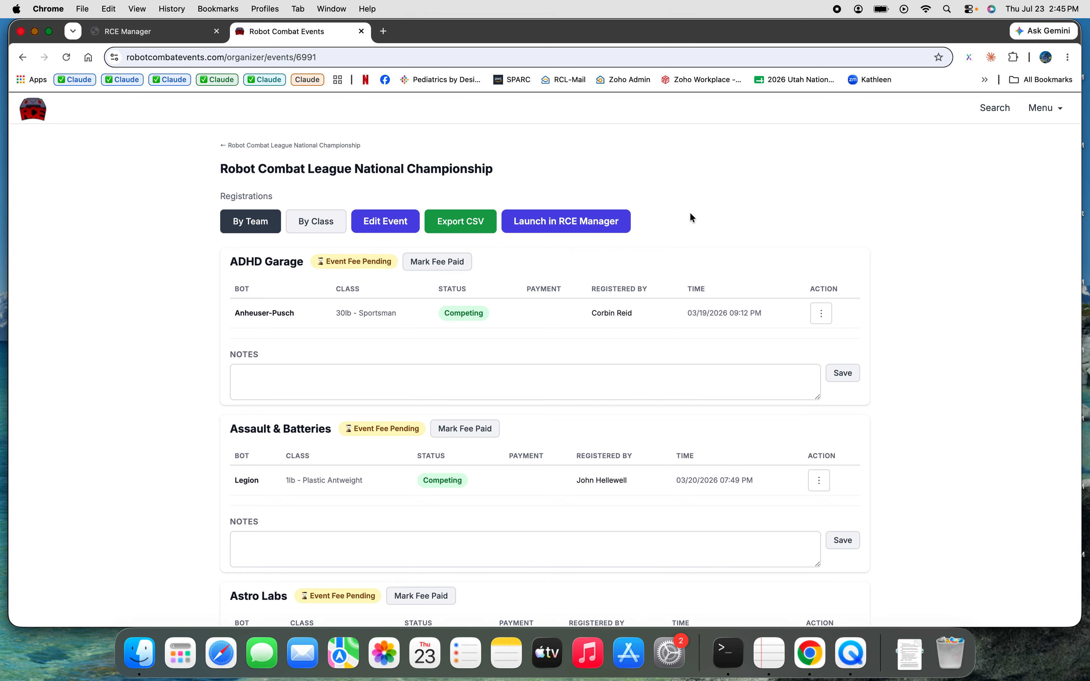
Switch to RCE Manager, opening the test event, and look through its Setup, Check-In and Competitions pages
left_click(142, 40)
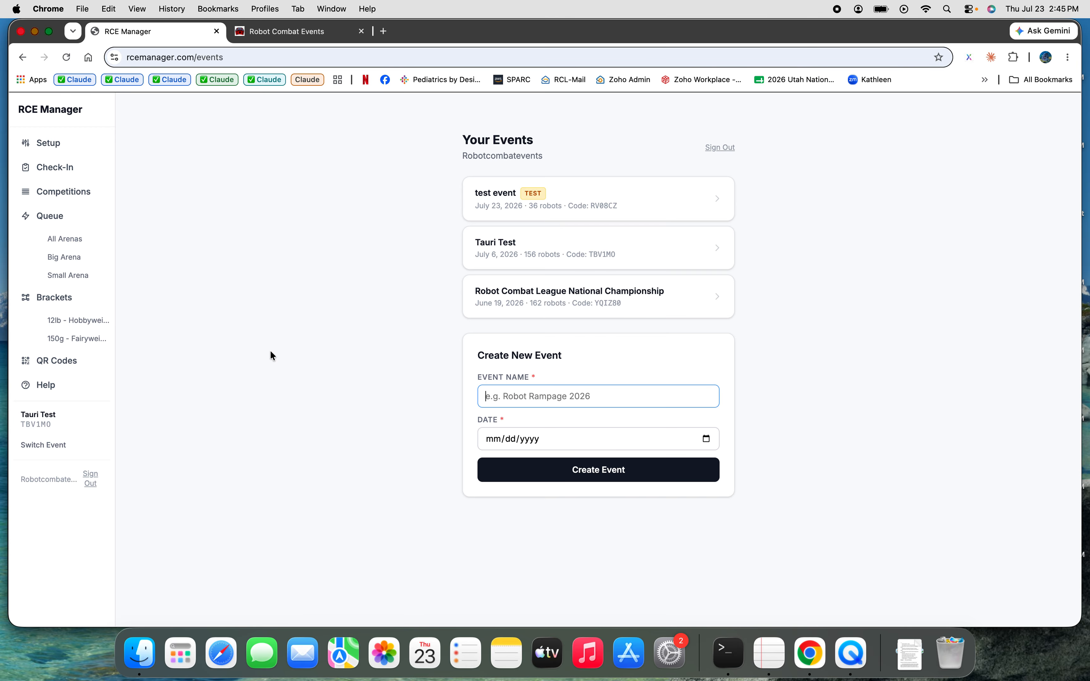
left_click(584, 195)
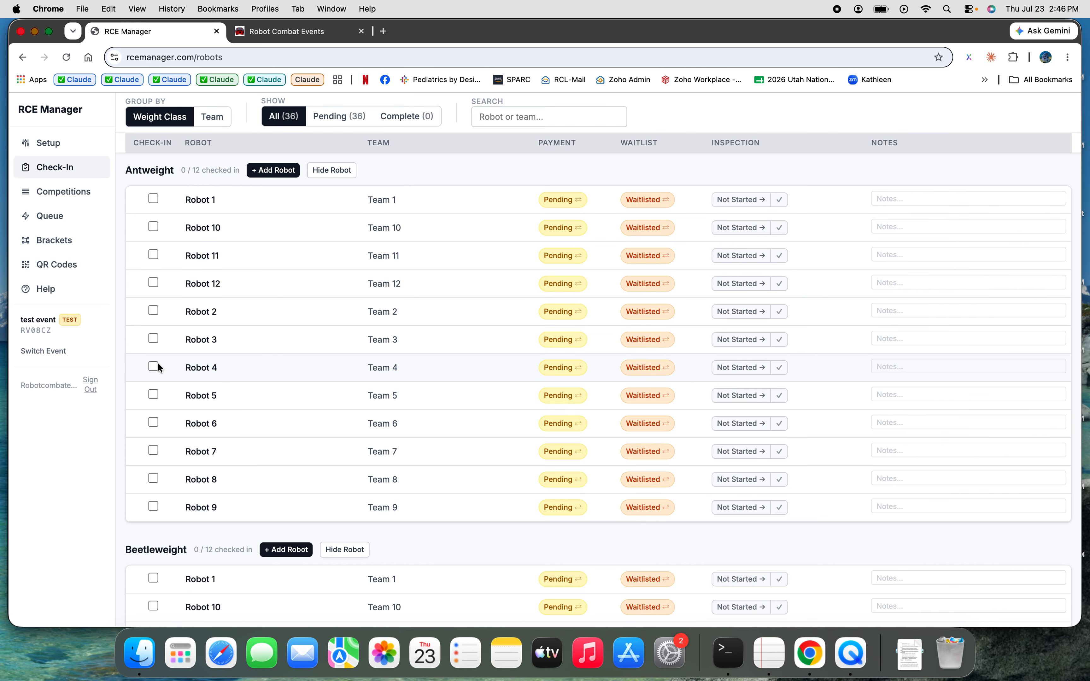
left_click(46, 145)
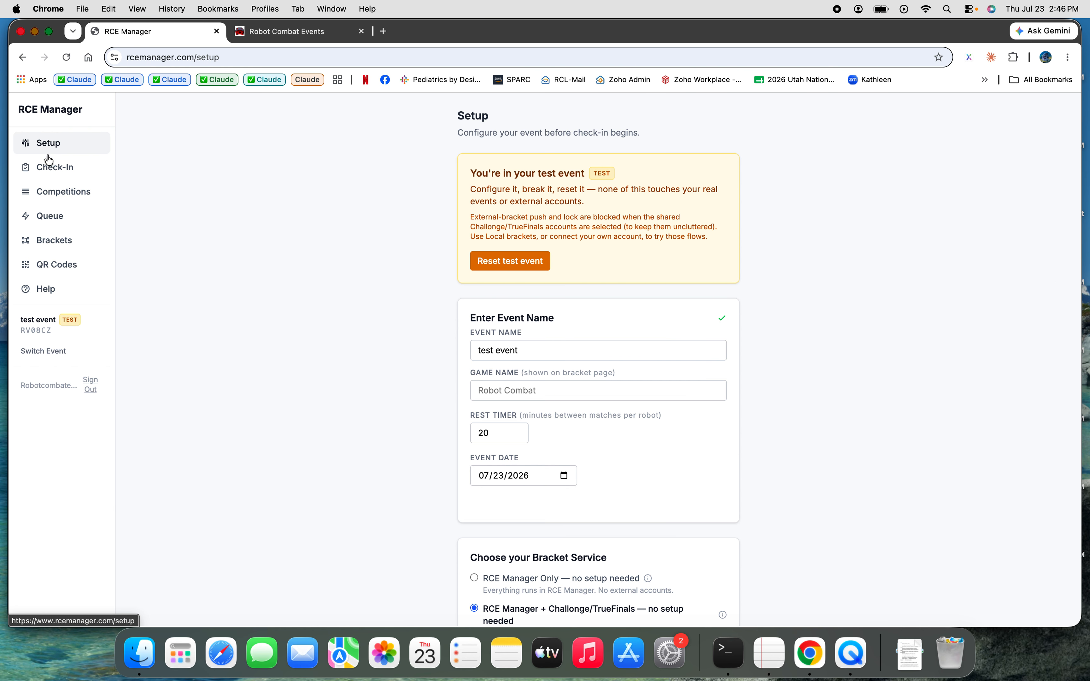
left_click(52, 170)
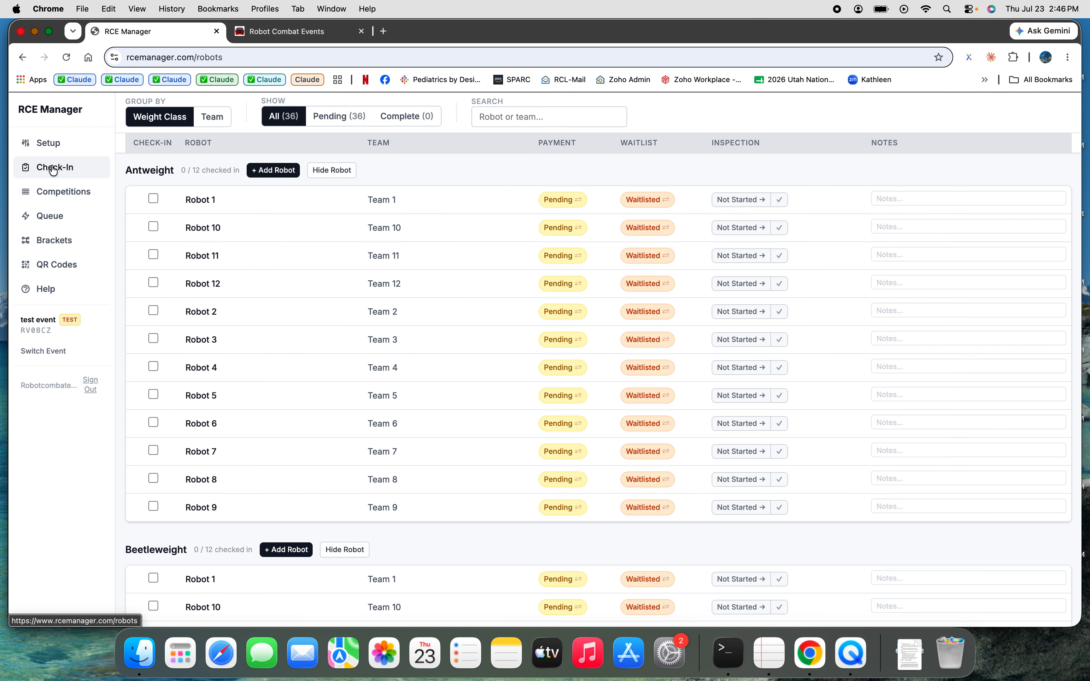
left_click(57, 194)
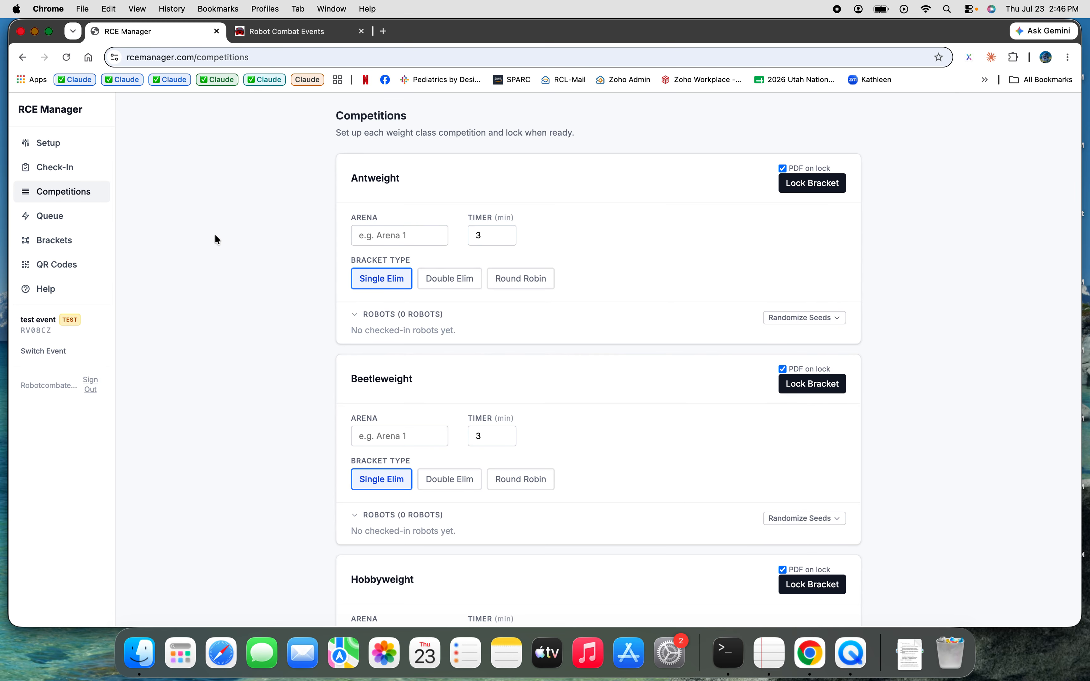
Set the test event's bracket service to RCE Manager Only in the event setup
left_click(49, 146)
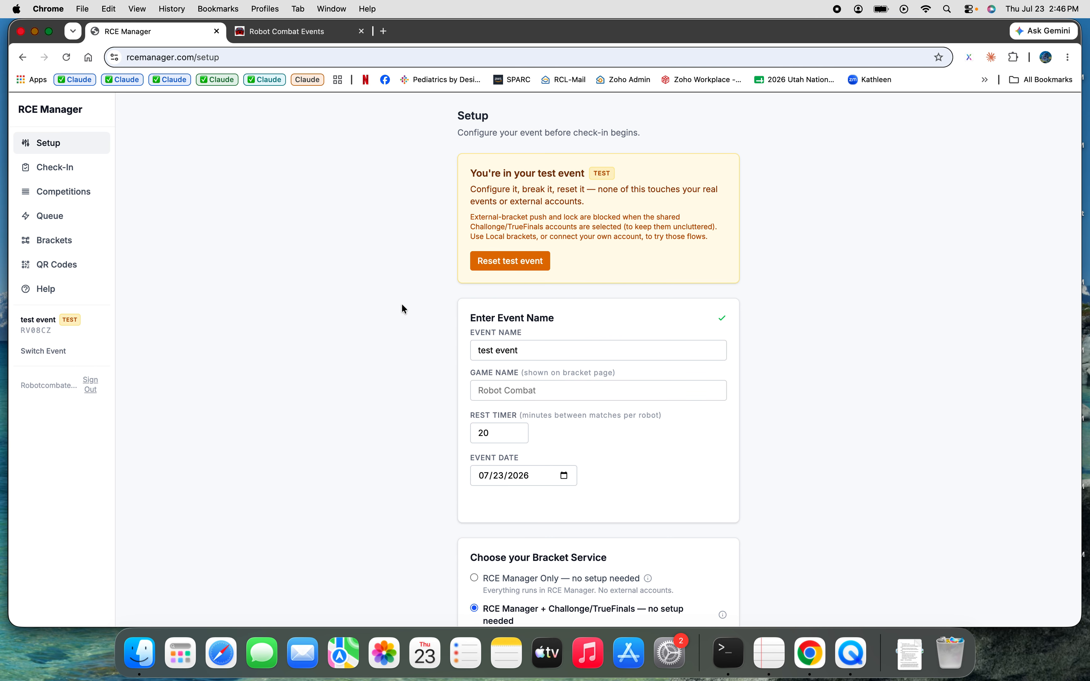
scroll(404, 312, "down", 3)
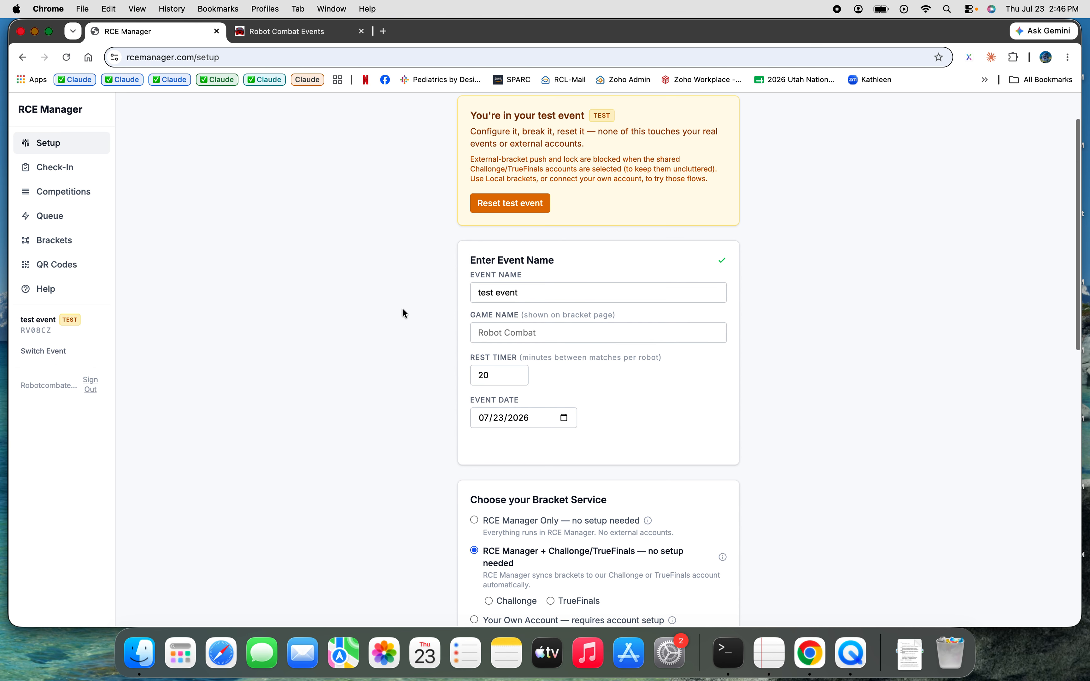
scroll(452, 291, "down", 2)
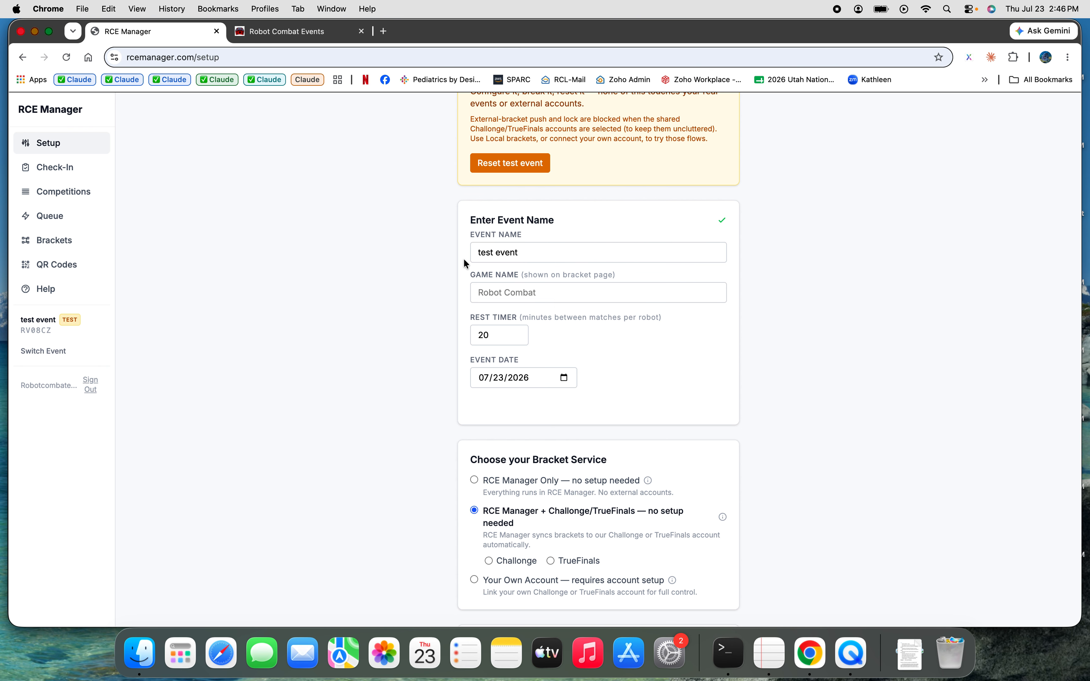
scroll(464, 261, "down", 8)
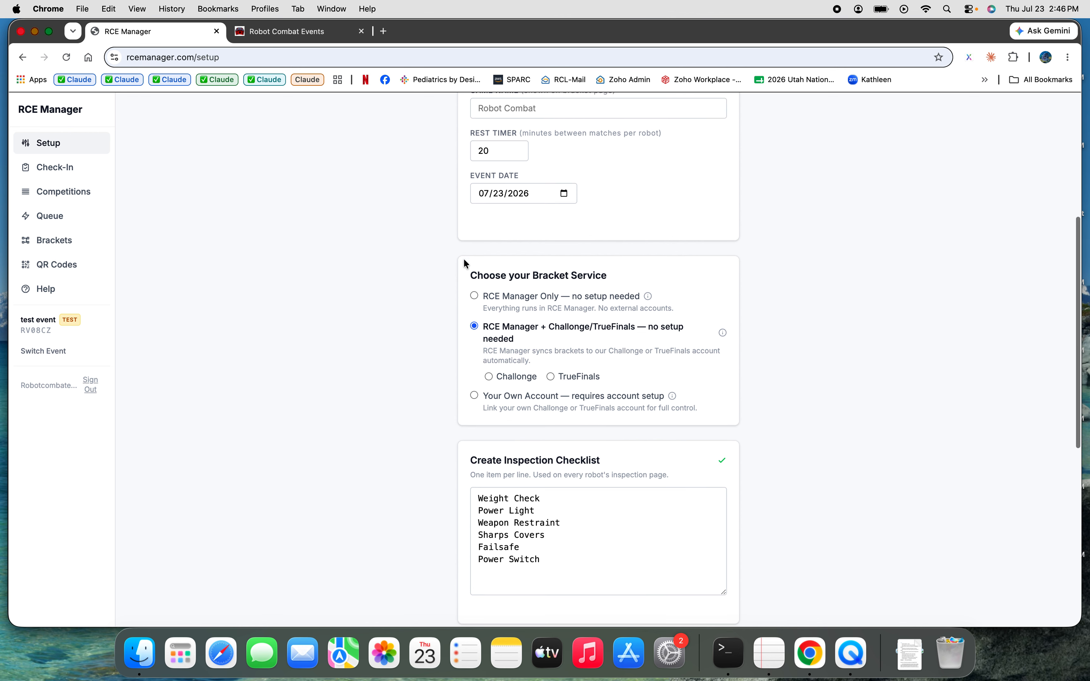
scroll(411, 313, "down", 2)
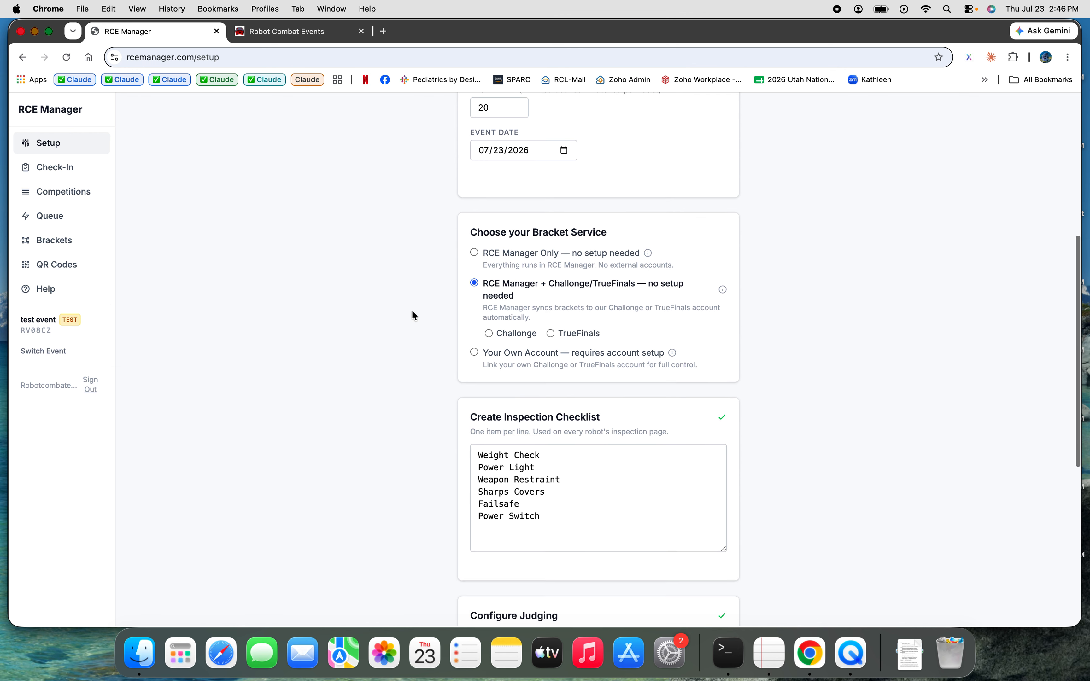
left_click(475, 253)
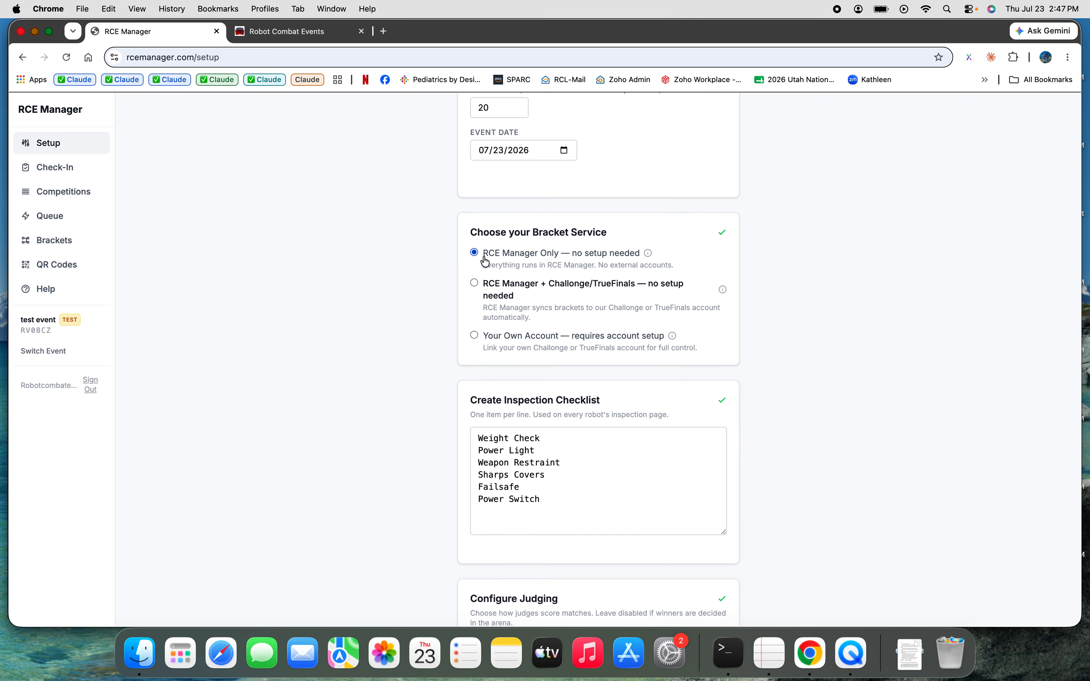
Try the RCE-hosted Challonge and TrueFinals bracket options and return the bracket service to RCE Manager Only
left_click(473, 283)
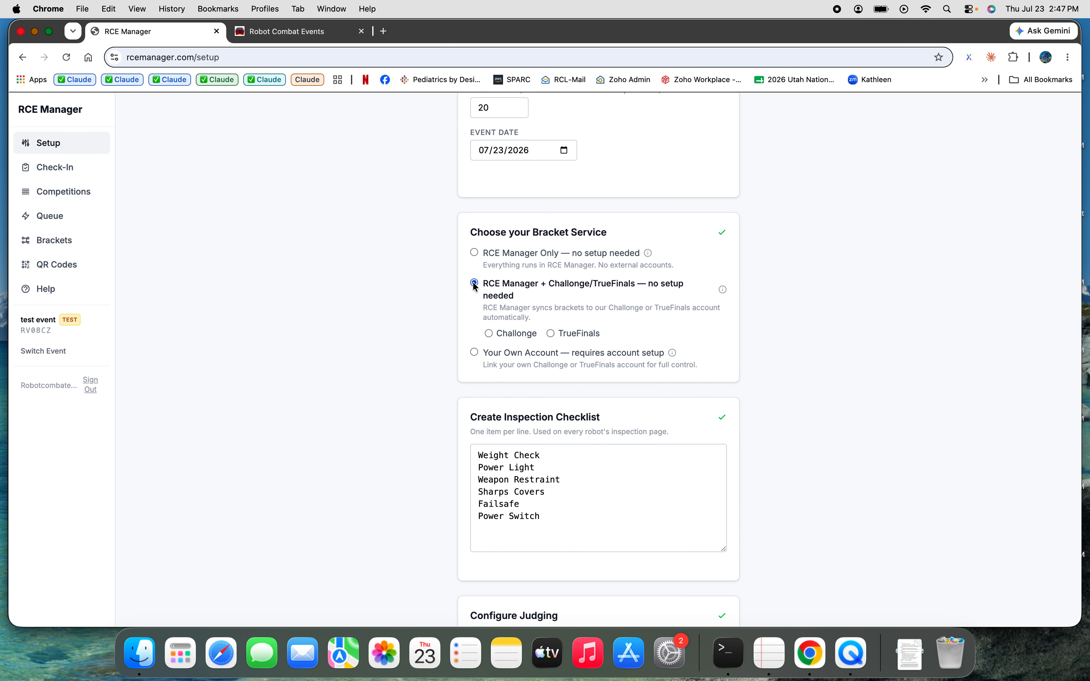
left_click(491, 334)
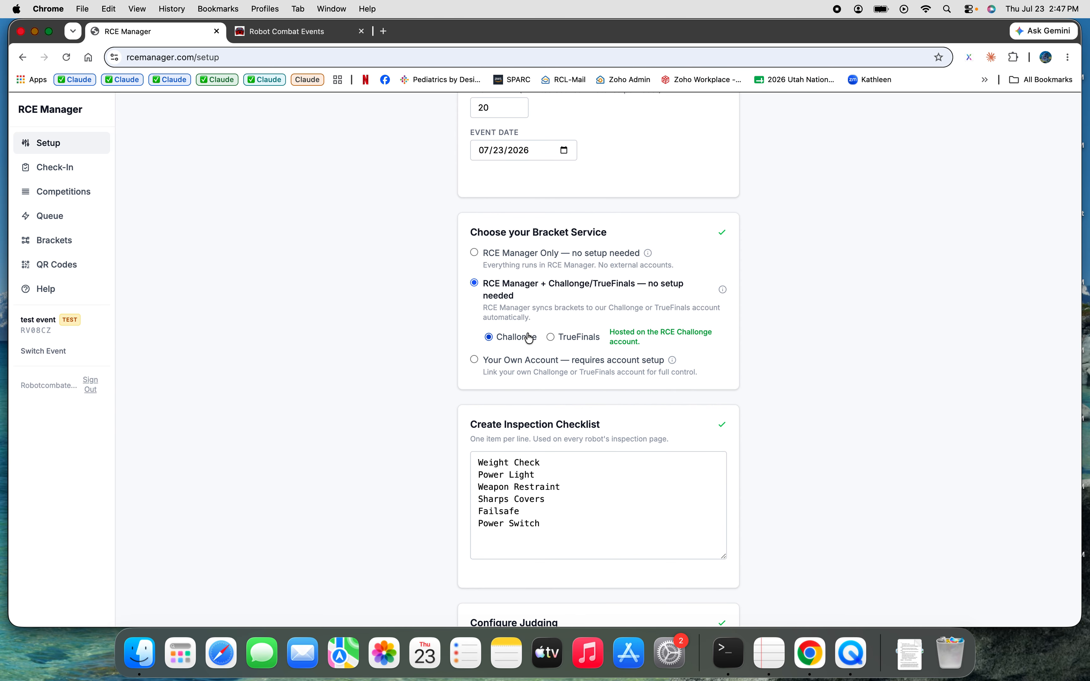
left_click(551, 338)
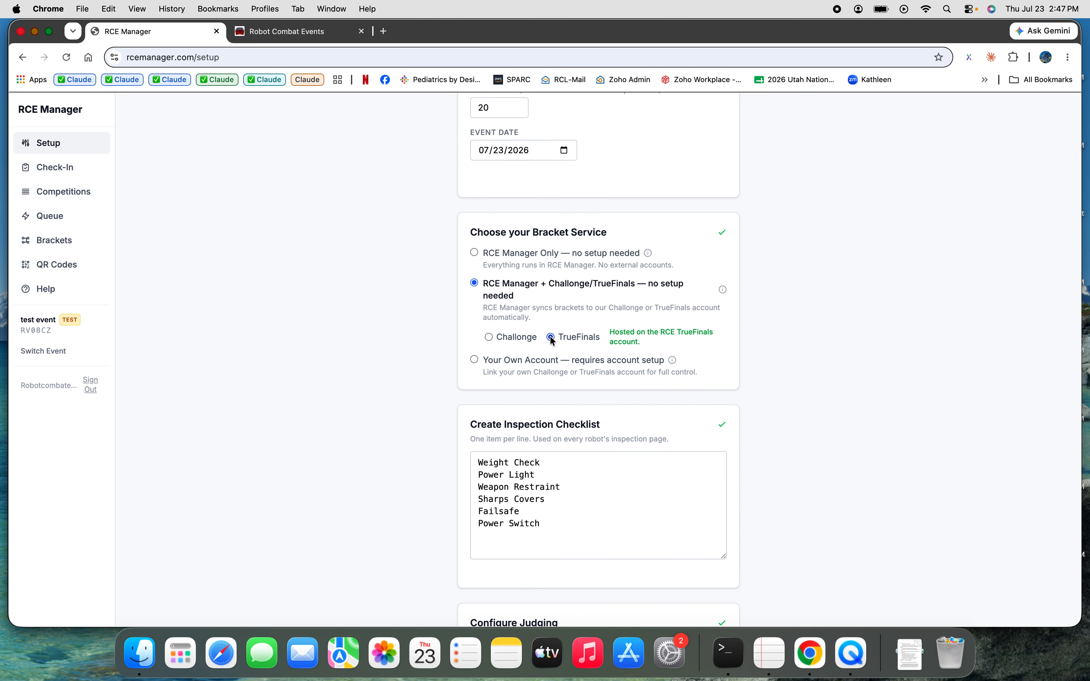
left_click(474, 255)
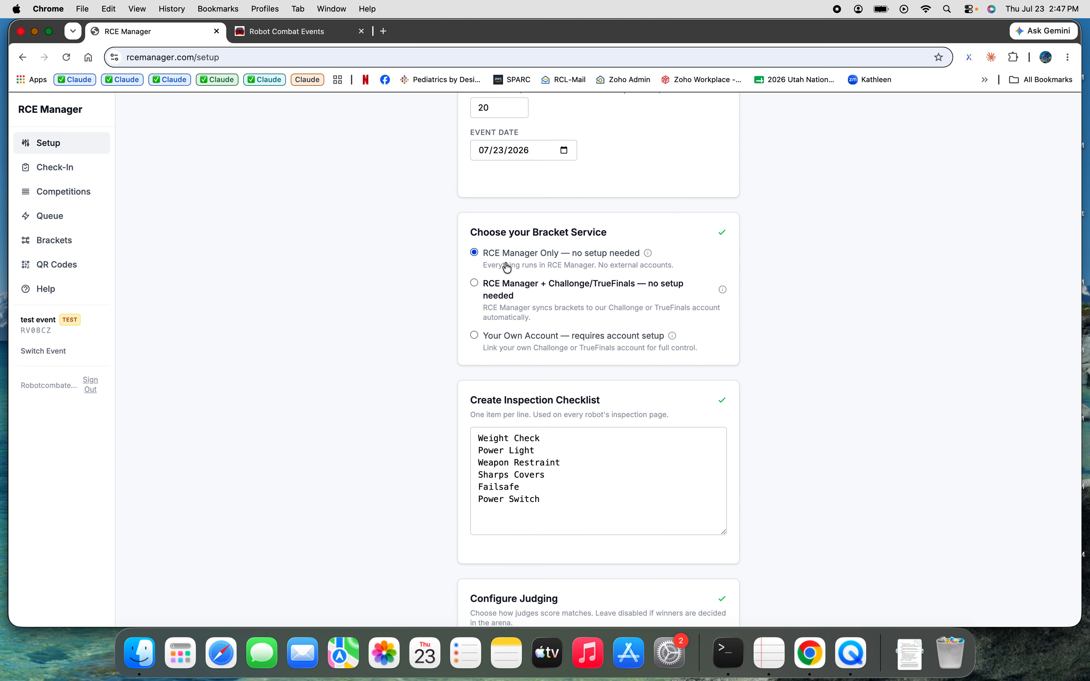
left_click(475, 284)
left_click(488, 337)
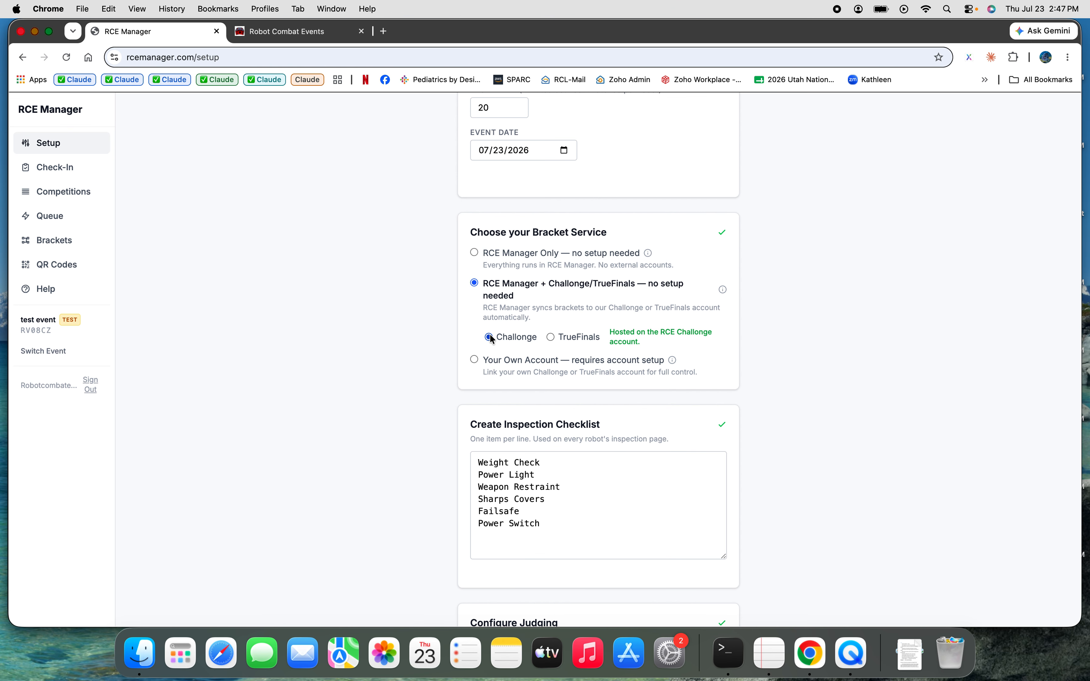
left_click(552, 338)
left_click(474, 252)
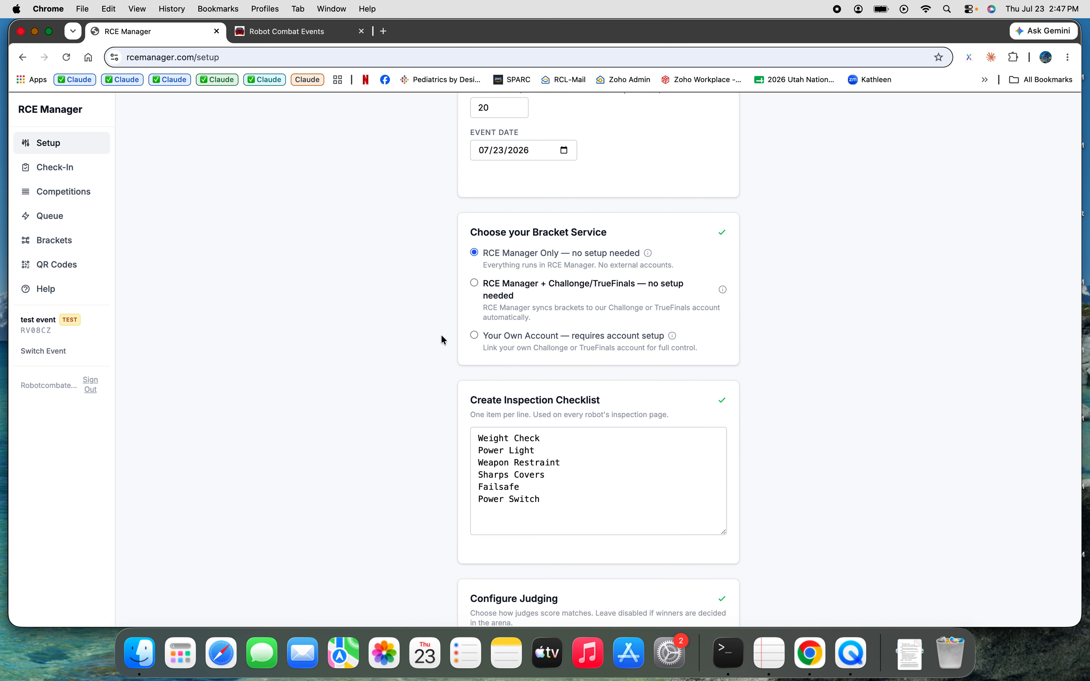
Try the Your Own Account bracket service and switch back to RCE Manager Only
scroll(441, 335, "down", 1)
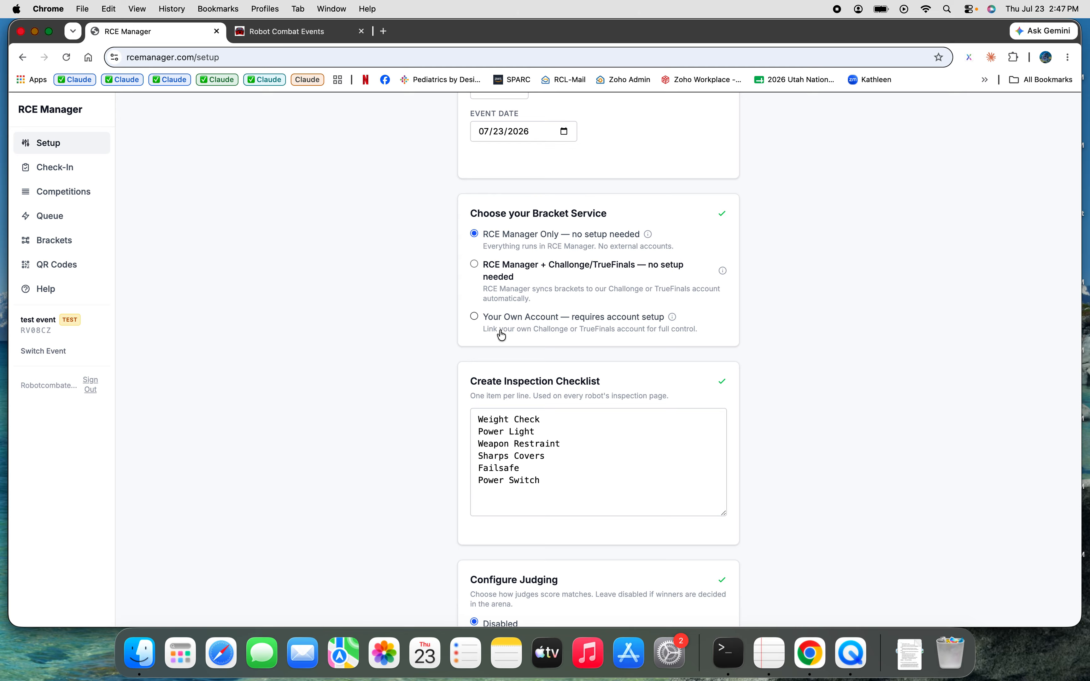
left_click(474, 316)
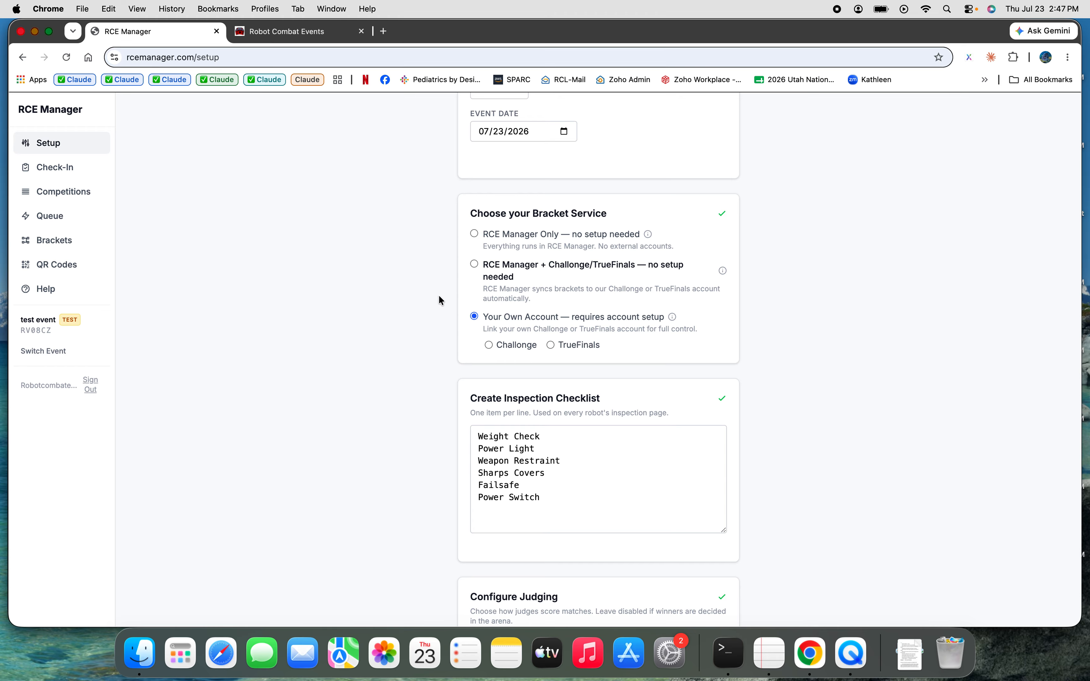
scroll(440, 300, "up", 1)
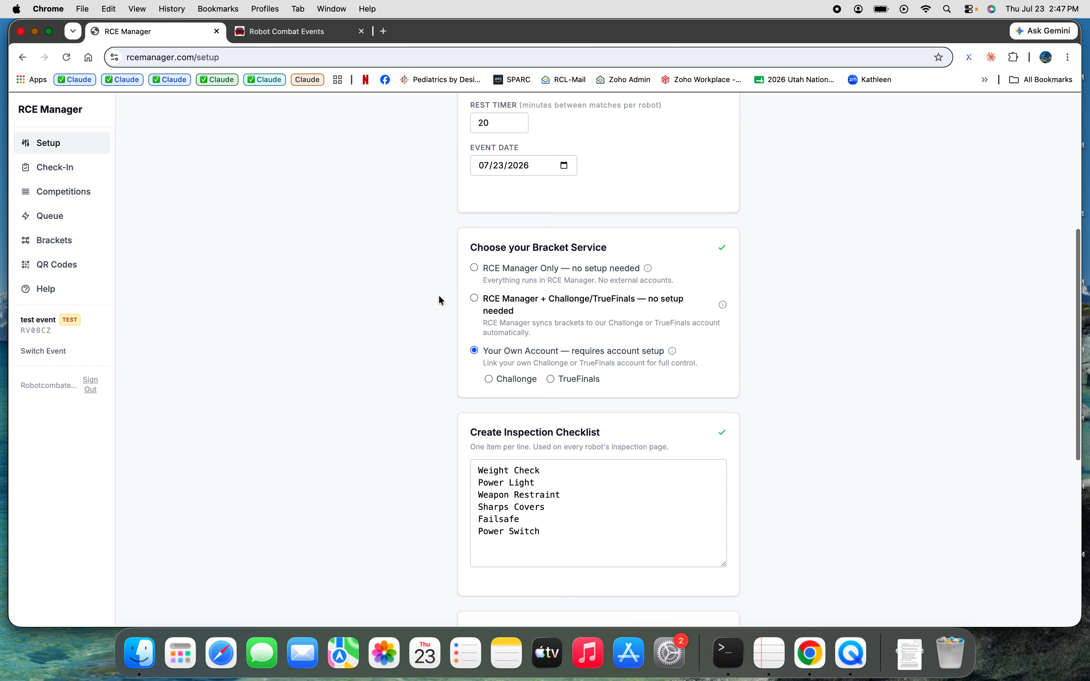
left_click(474, 268)
Try the Damage & Engagement and Winner Only judging modes, and set judging to Traditional (SPARC rules)
scroll(442, 355, "down", 7)
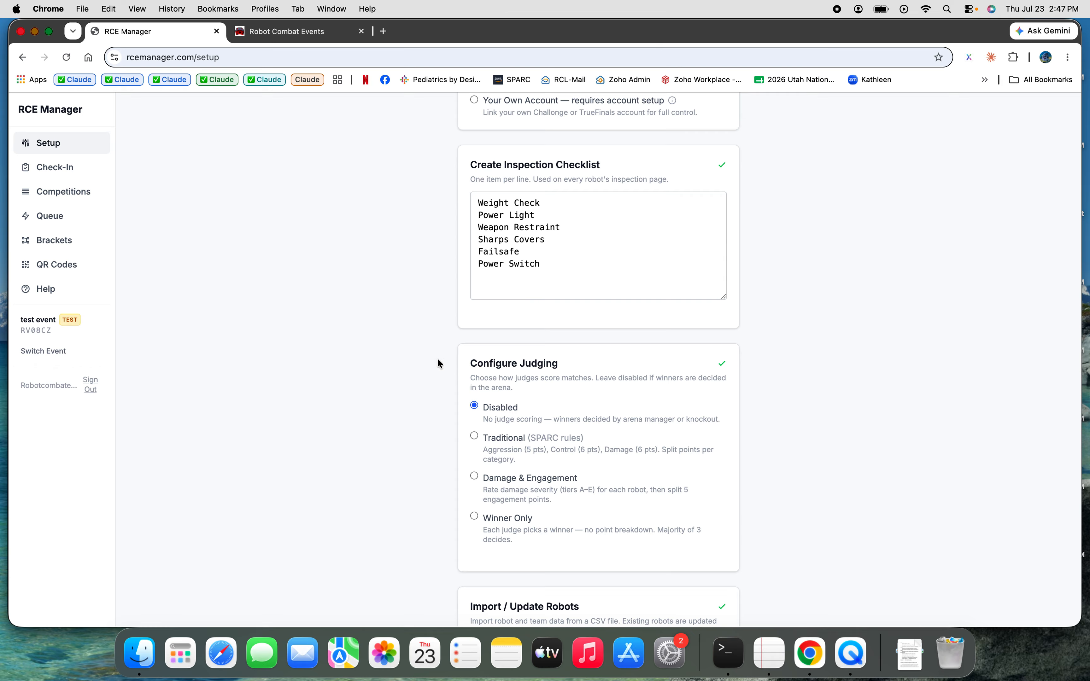
scroll(437, 360, "down", 3)
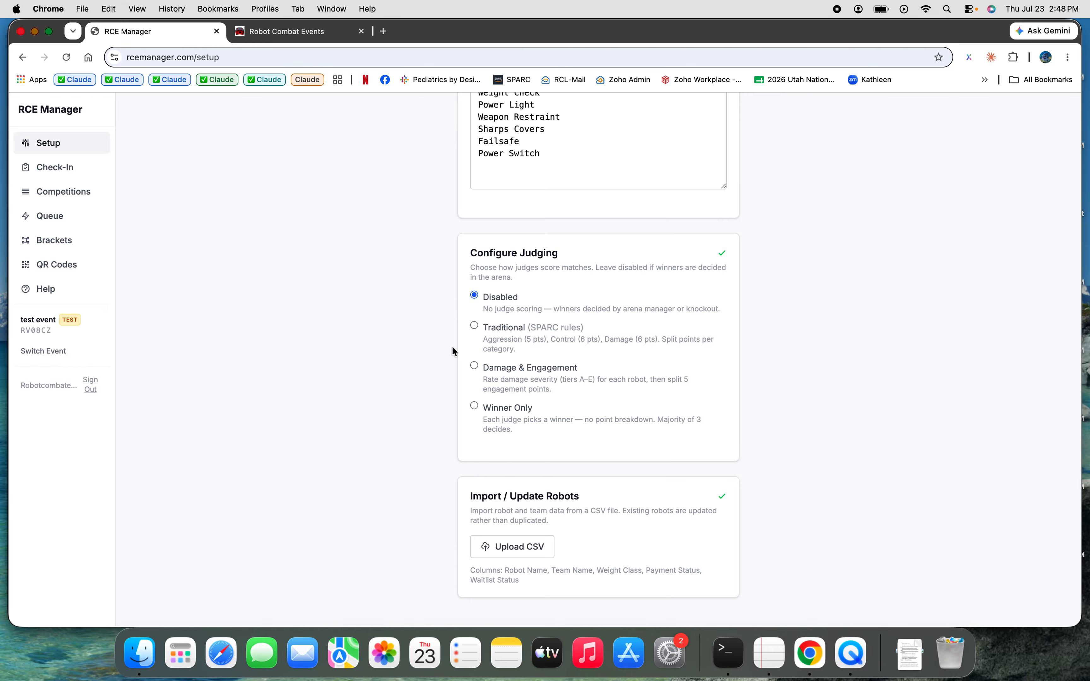
left_click(471, 365)
left_click(474, 407)
left_click(474, 324)
Inspect Antweight Robot 1 with Power Switch as Fail and every other checklist item as Pass, and mark the inspection Failed
left_click(66, 173)
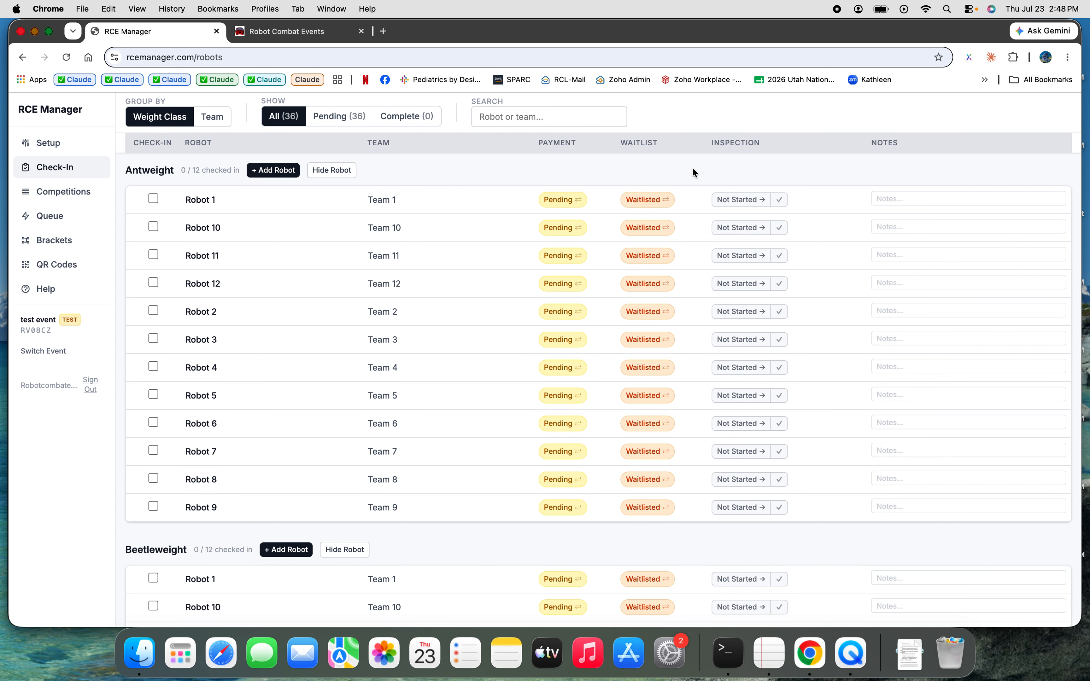
left_click(731, 202)
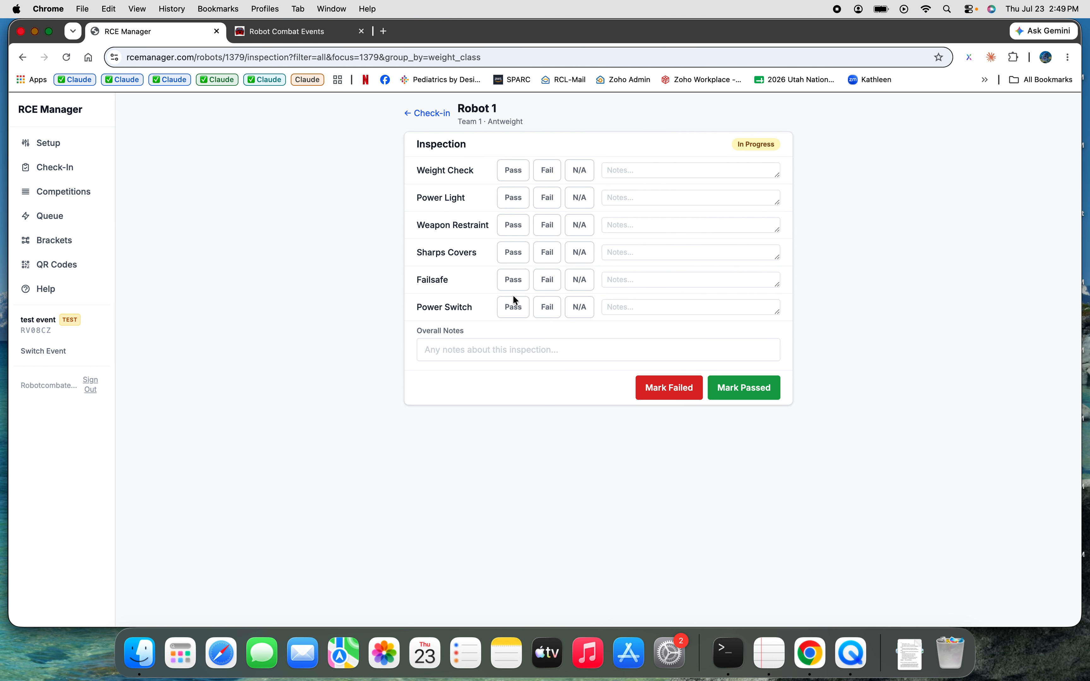
left_click(510, 177)
left_click(514, 210)
left_click(516, 233)
left_click(517, 257)
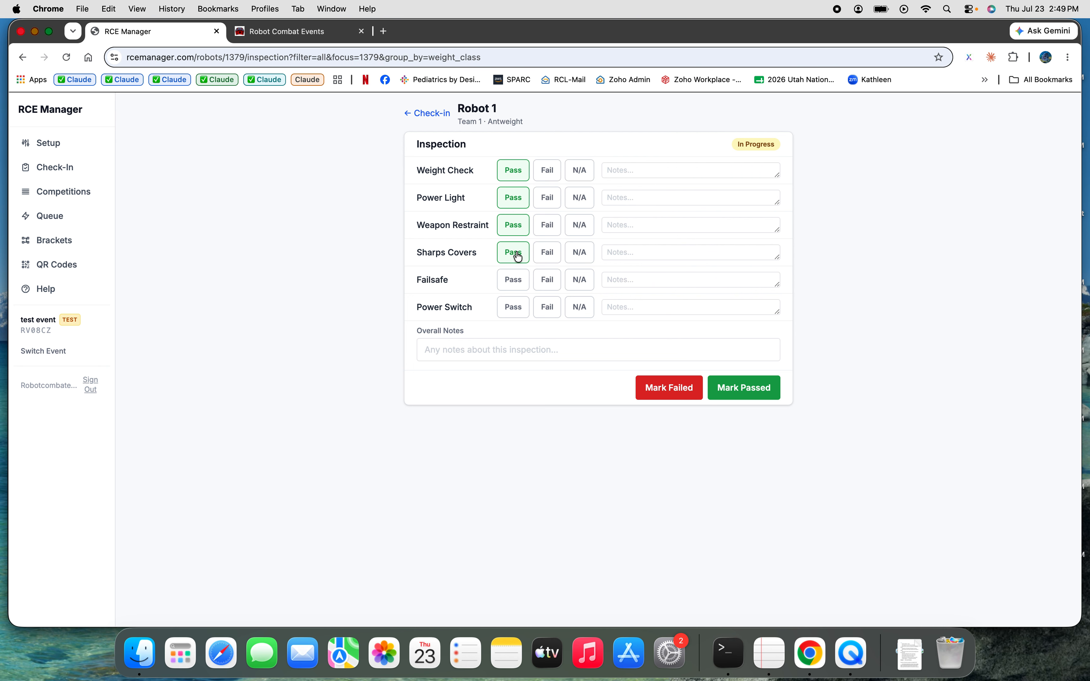
left_click(513, 282)
left_click(548, 312)
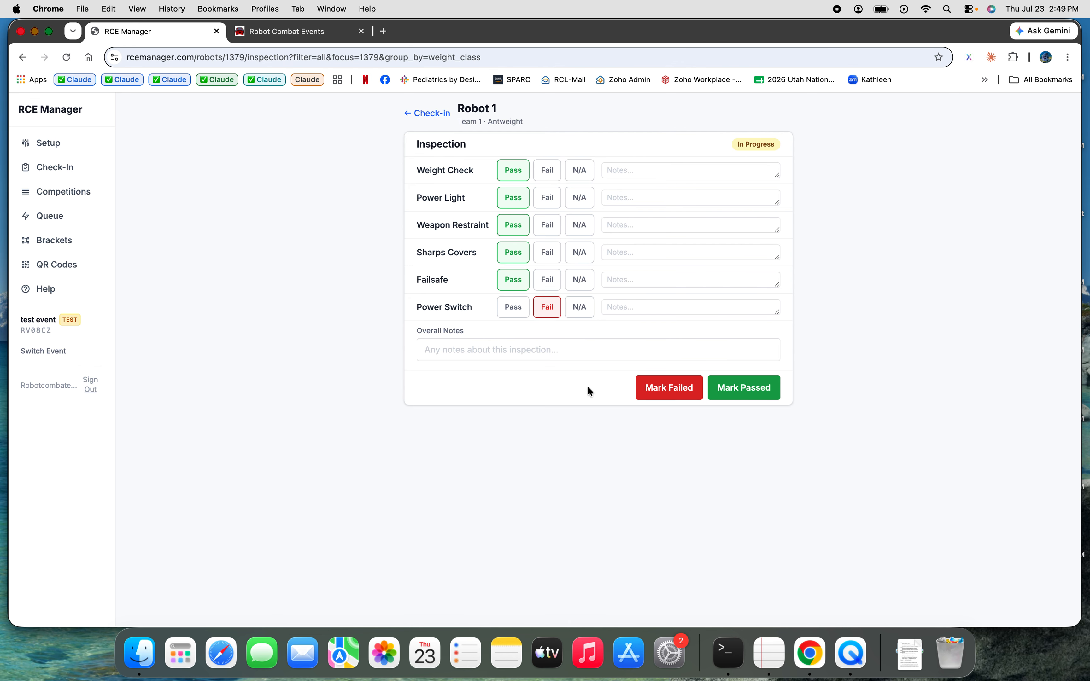
left_click(670, 391)
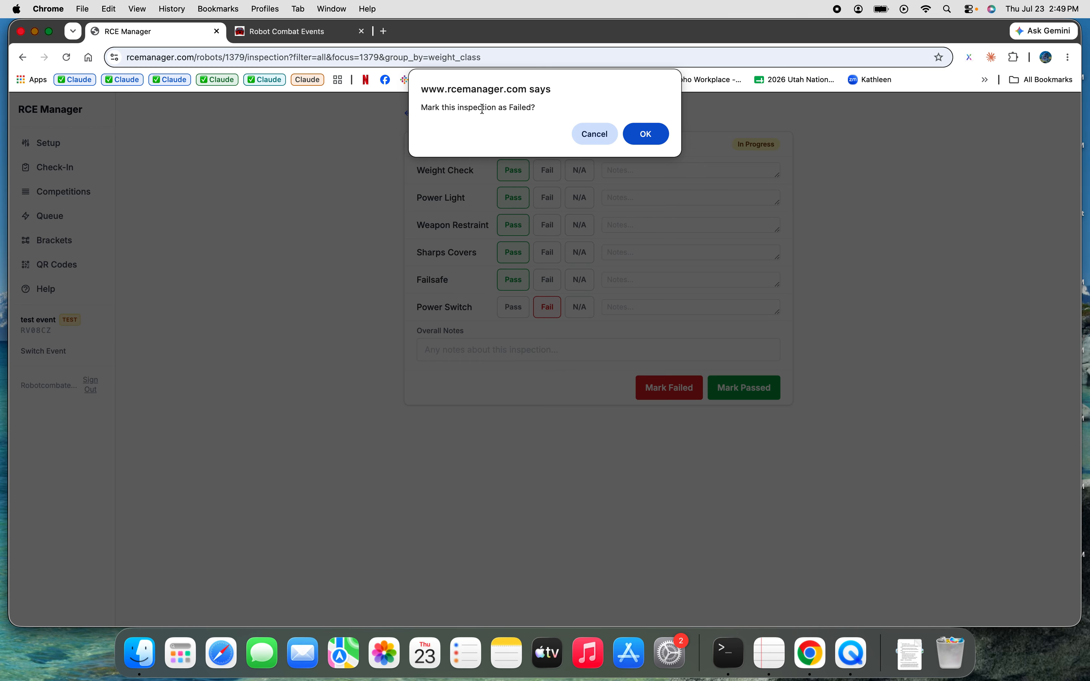
left_click(657, 134)
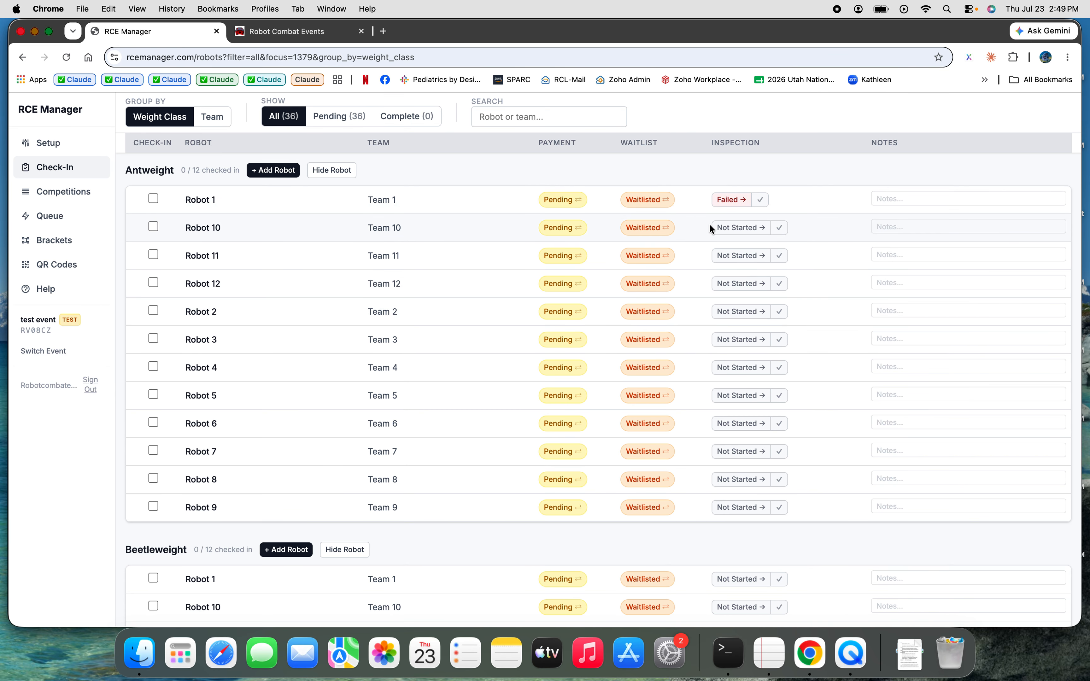
Reinspect Antweight Robot 1 with all six checklist items as Pass, and mark the inspection Passed
left_click(720, 203)
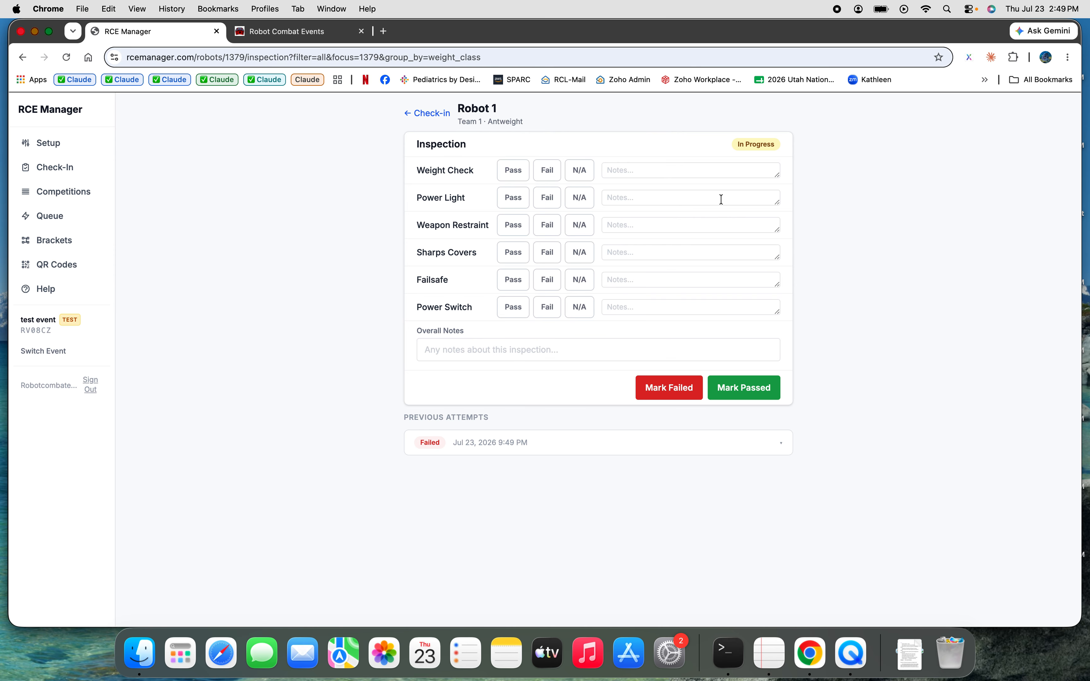
left_click(516, 173)
left_click(517, 204)
left_click(513, 225)
left_click(514, 250)
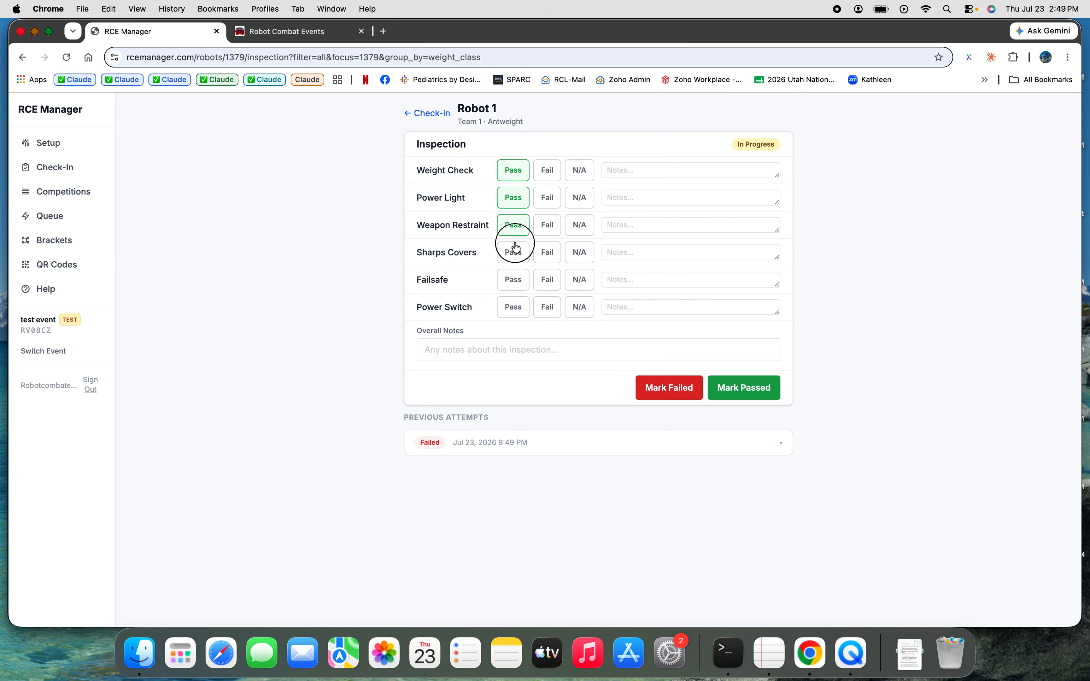
left_click(514, 279)
left_click(514, 305)
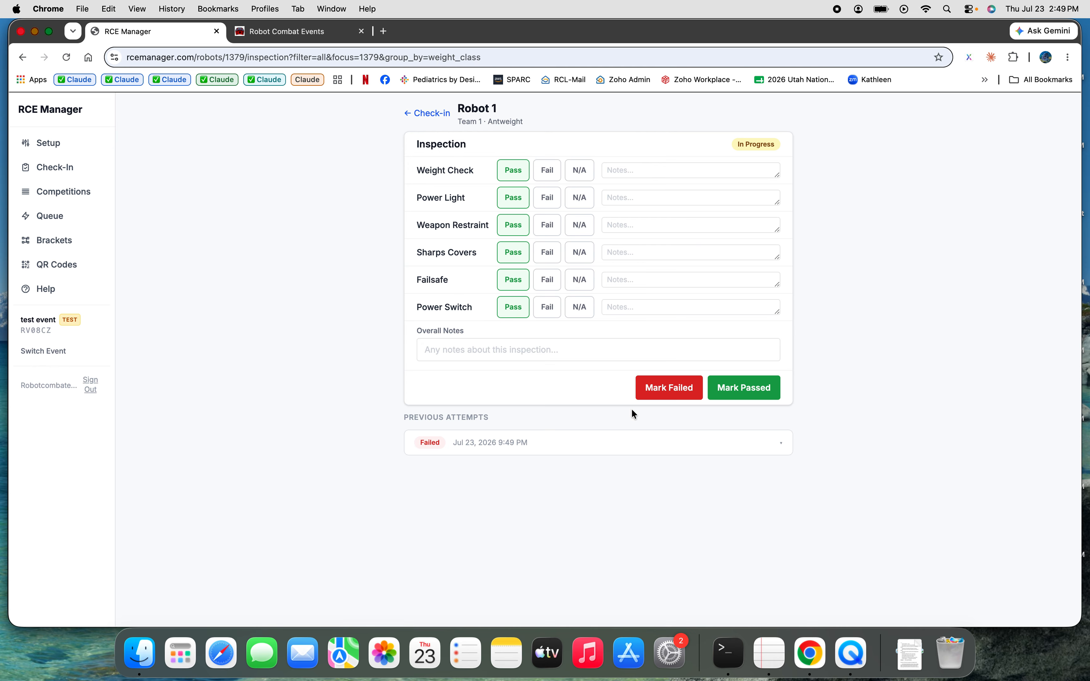
left_click(745, 392)
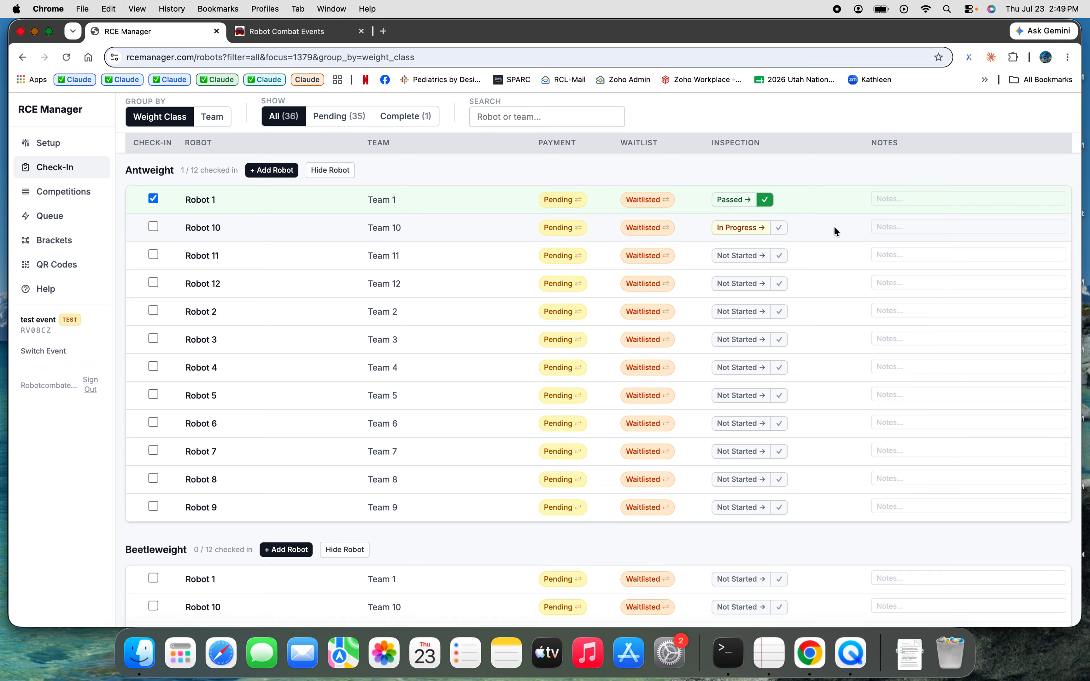
Quick-pass the inspections of Antweight Robots 10, 11, 12, 2 and 3 from the check-in list
left_click(781, 228)
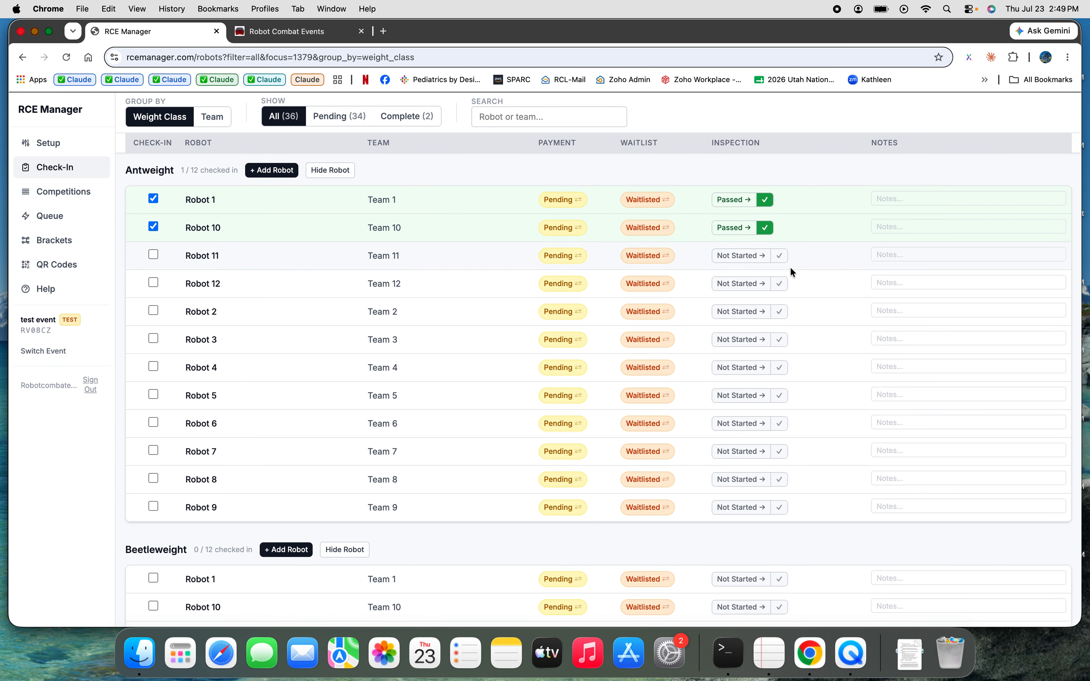
left_click(779, 256)
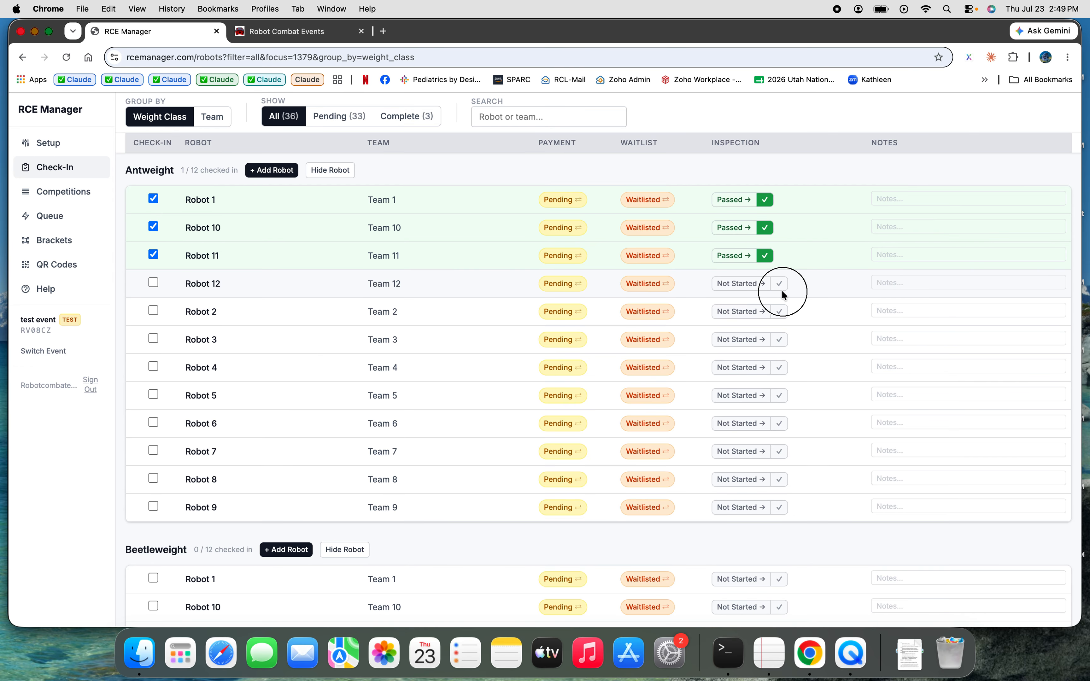
left_click(781, 288)
left_click(780, 313)
left_click(780, 337)
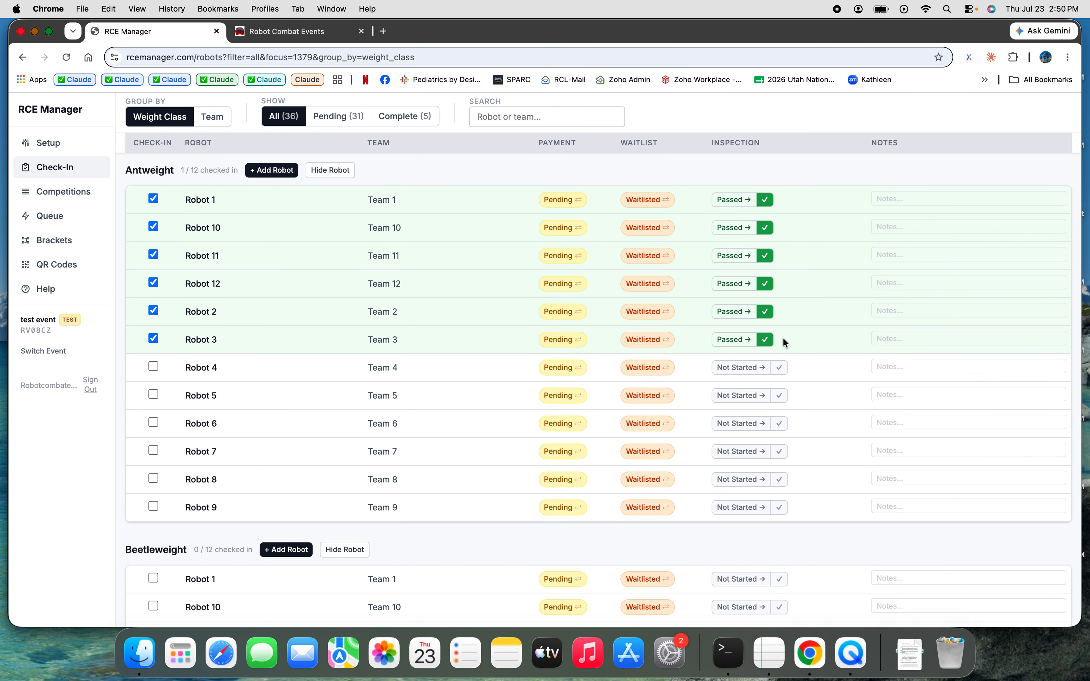
Quick-pass the inspections of Beetleweight Robots 1, 10, 11, 12, 2 and 3 in the check-in list
scroll(777, 340, "down", 7)
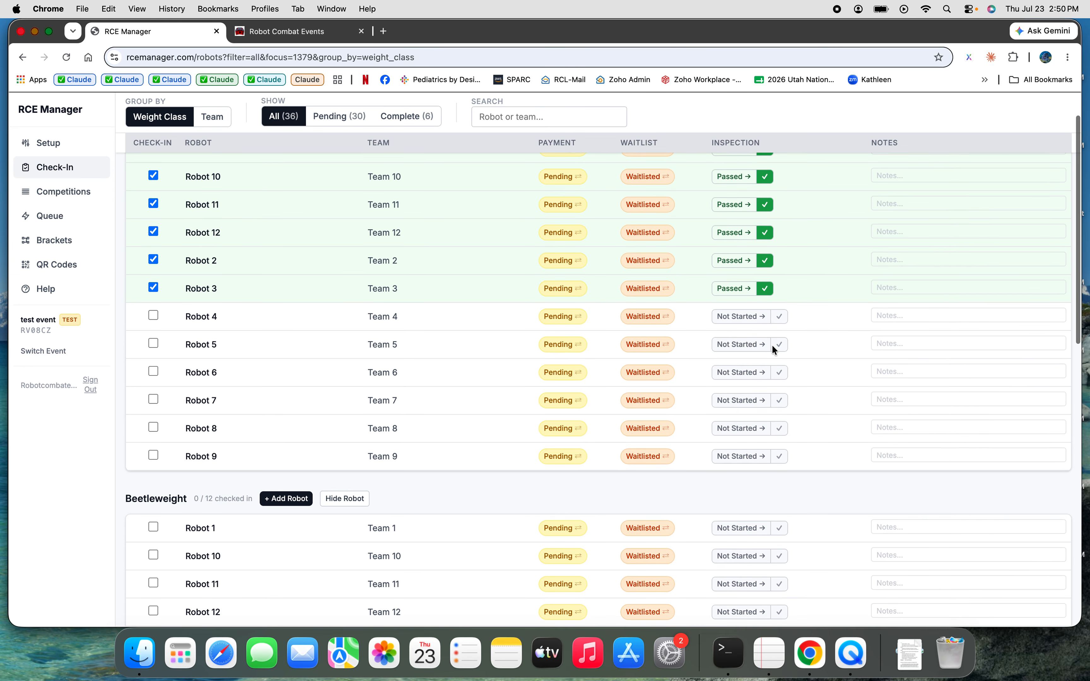
left_click(782, 255)
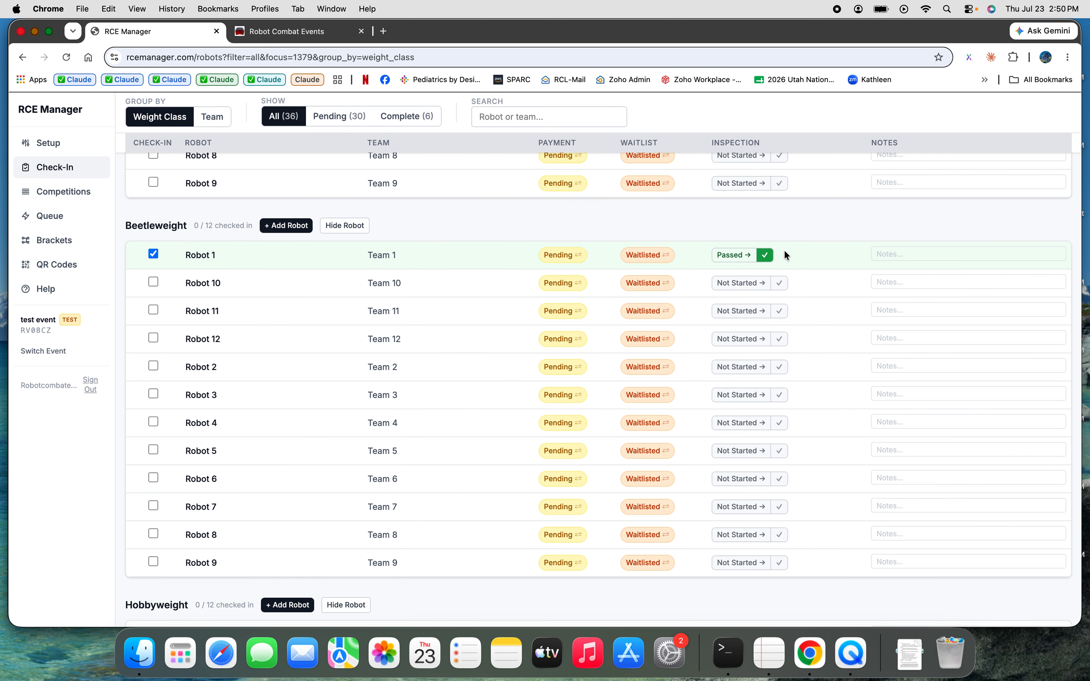
left_click(780, 283)
left_click(779, 311)
left_click(779, 339)
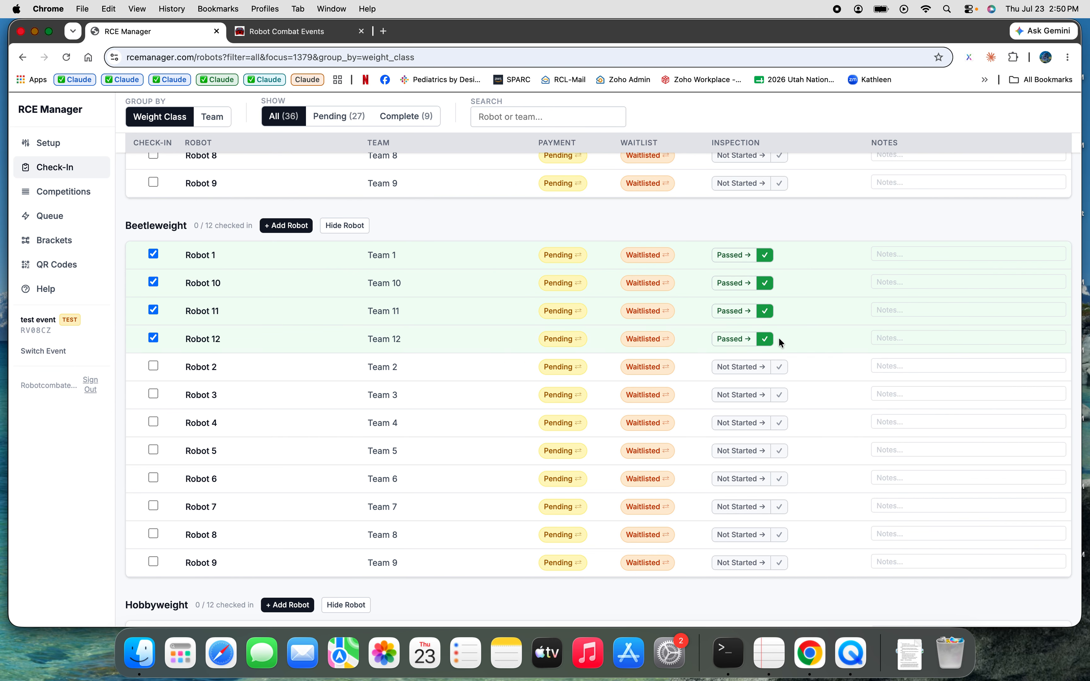
left_click(779, 366)
left_click(781, 394)
Quick-pass the inspections of Hobbyweight Robots 1, 10, 11, 12, 2, 3 and 4 in the check-in list
scroll(781, 396, "down", 6)
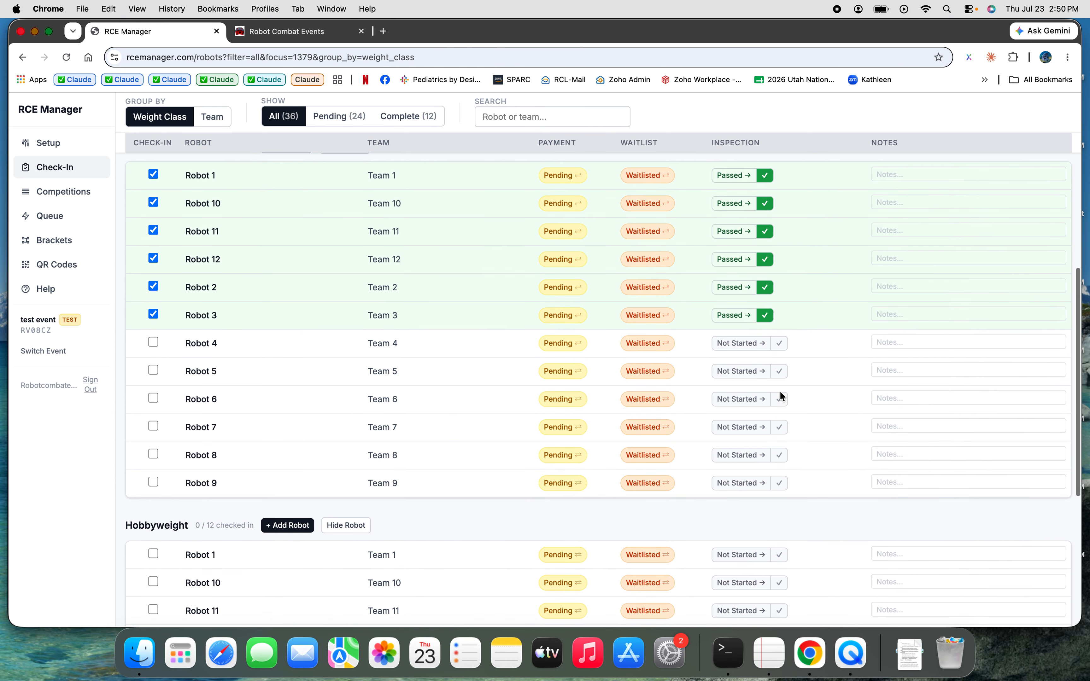
left_click(779, 367)
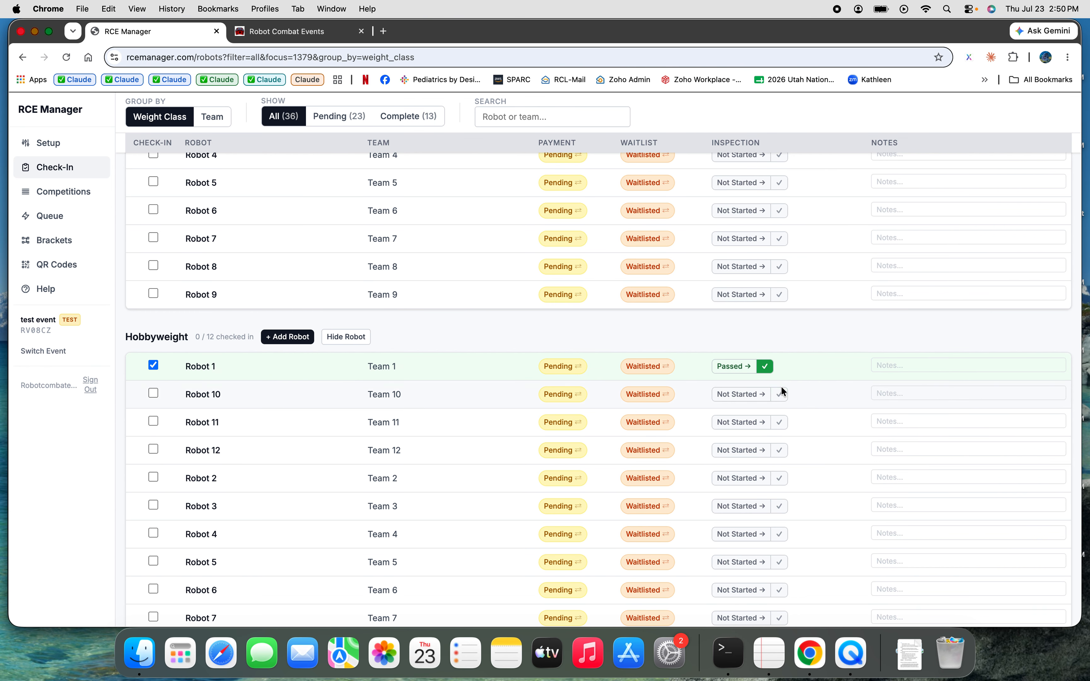
left_click(781, 394)
left_click(781, 423)
left_click(780, 449)
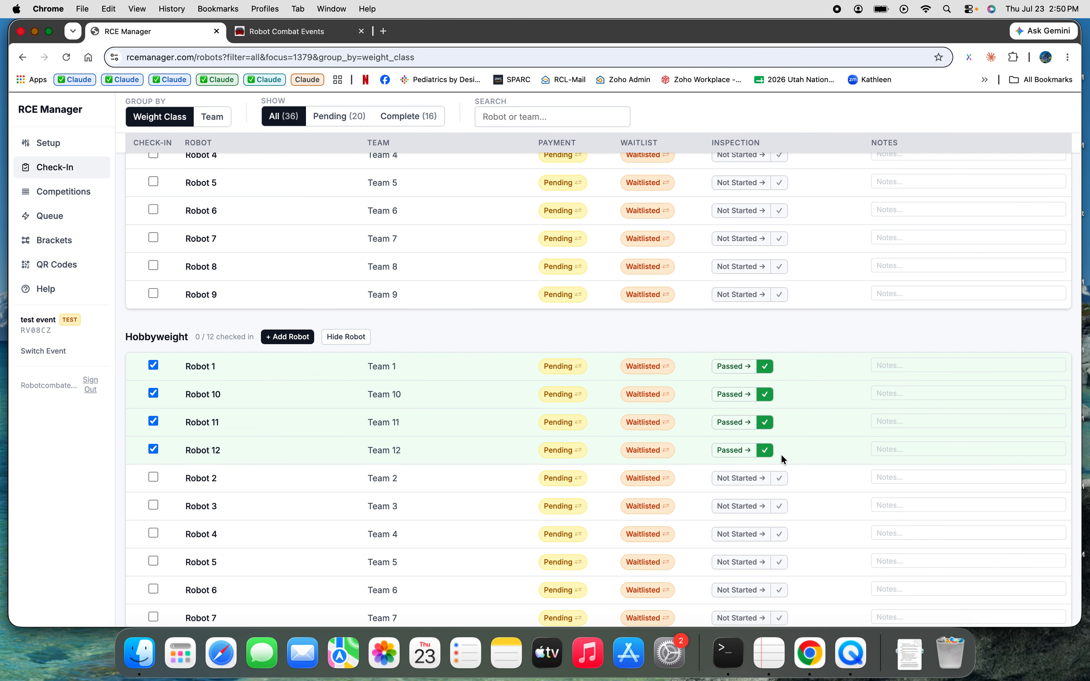
left_click(779, 477)
left_click(779, 506)
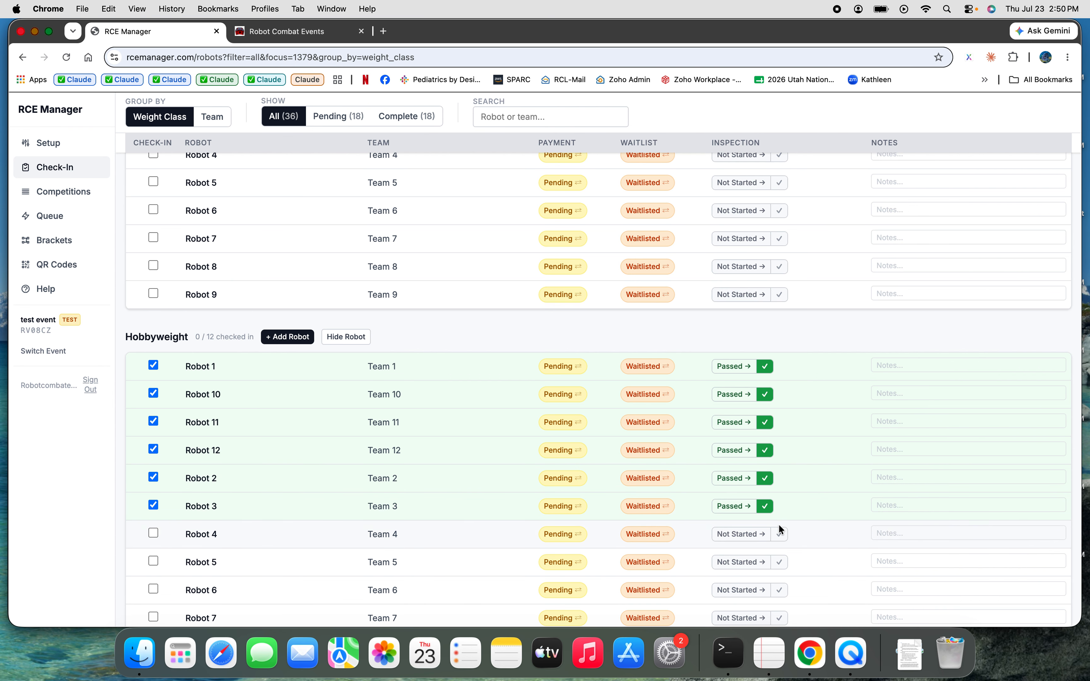
left_click(779, 534)
In the competitions setup, set the Beetleweight bracket to Double Elim with Single Match grand finals
scroll(697, 446, "up", 13)
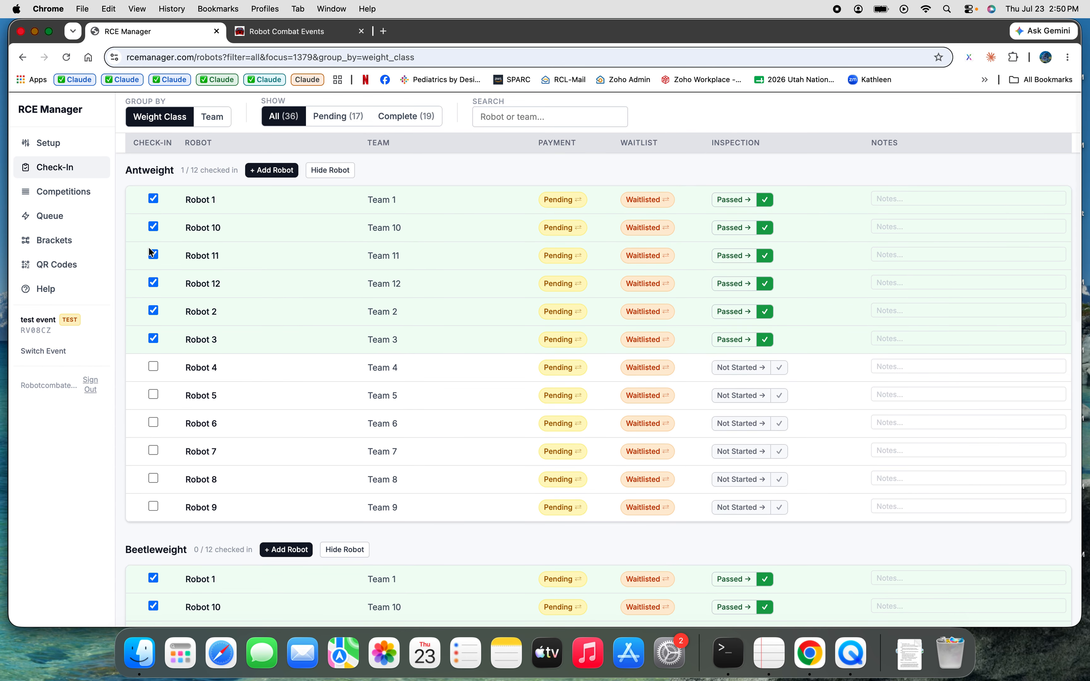
left_click(55, 197)
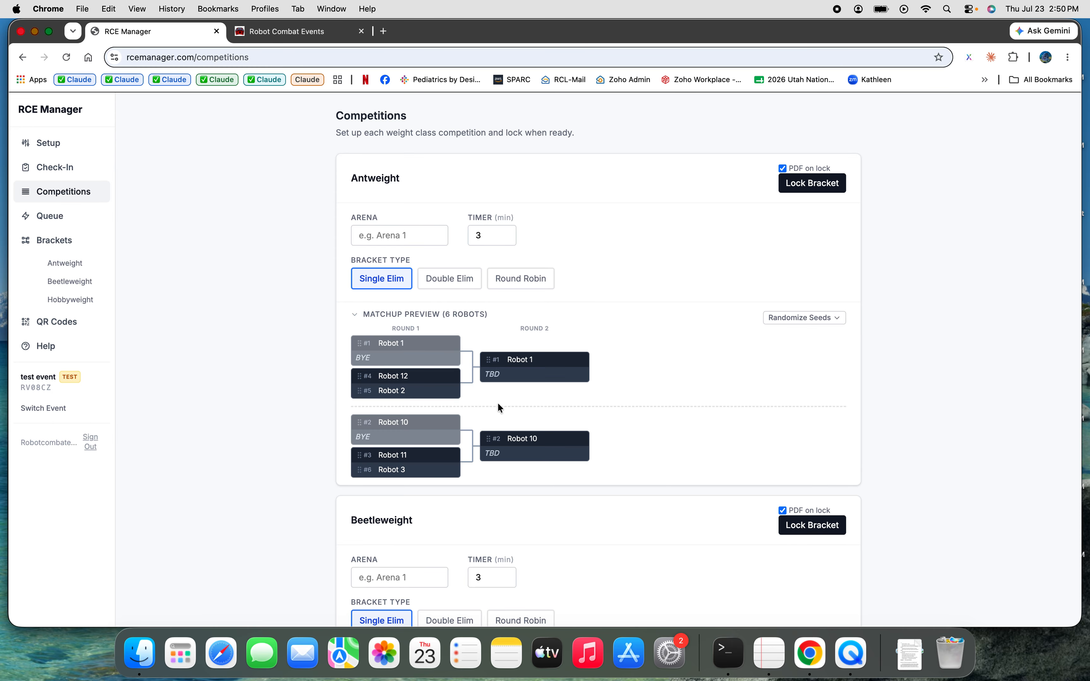
scroll(488, 416, "down", 8)
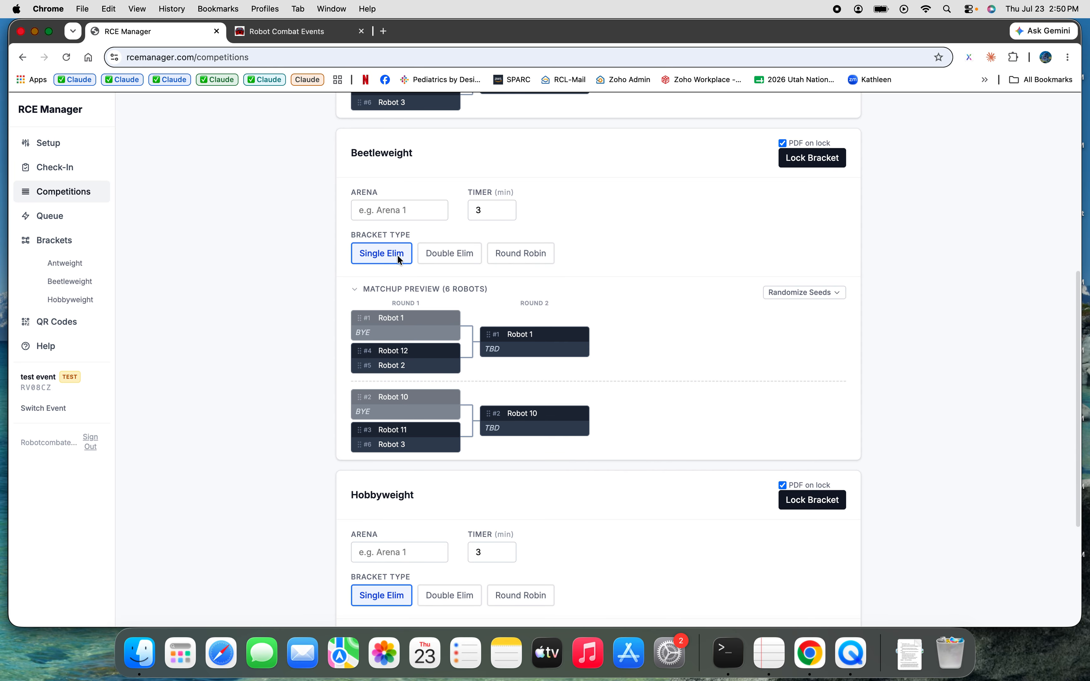
left_click(452, 251)
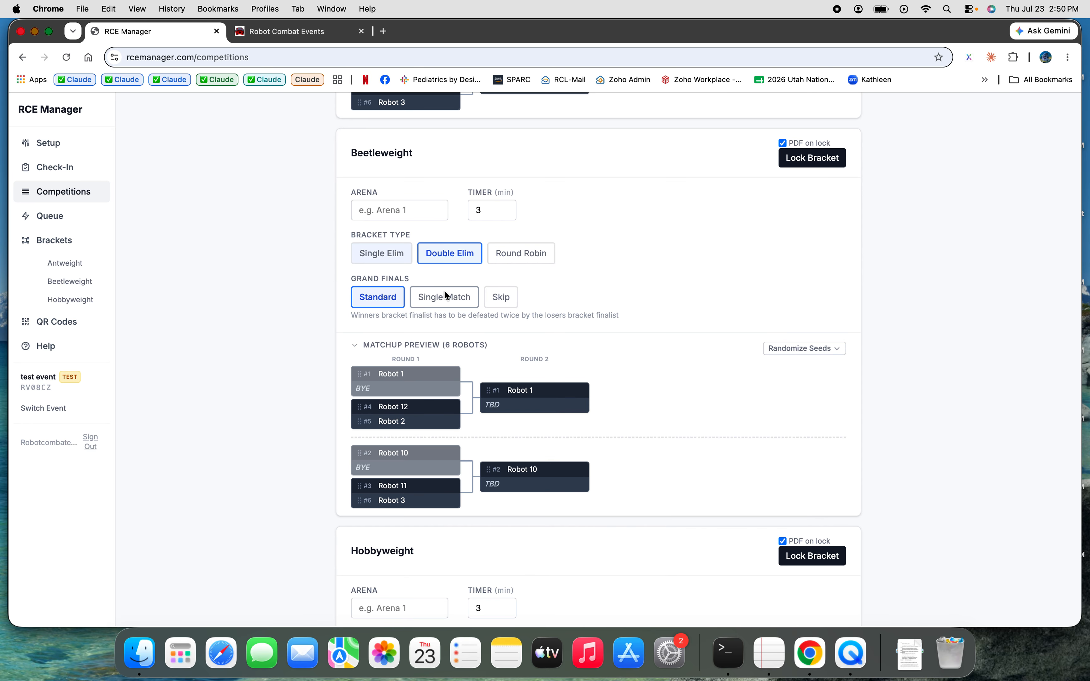
left_click(427, 303)
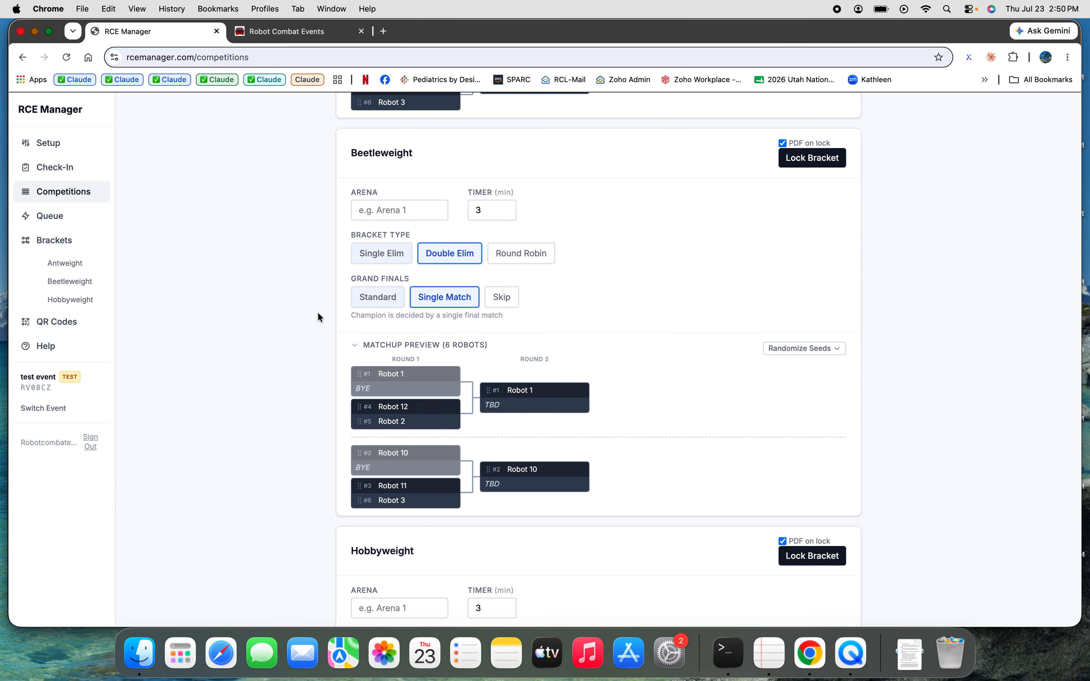
Set the Hobbyweight bracket type to Round Robin
scroll(317, 315, "down", 6)
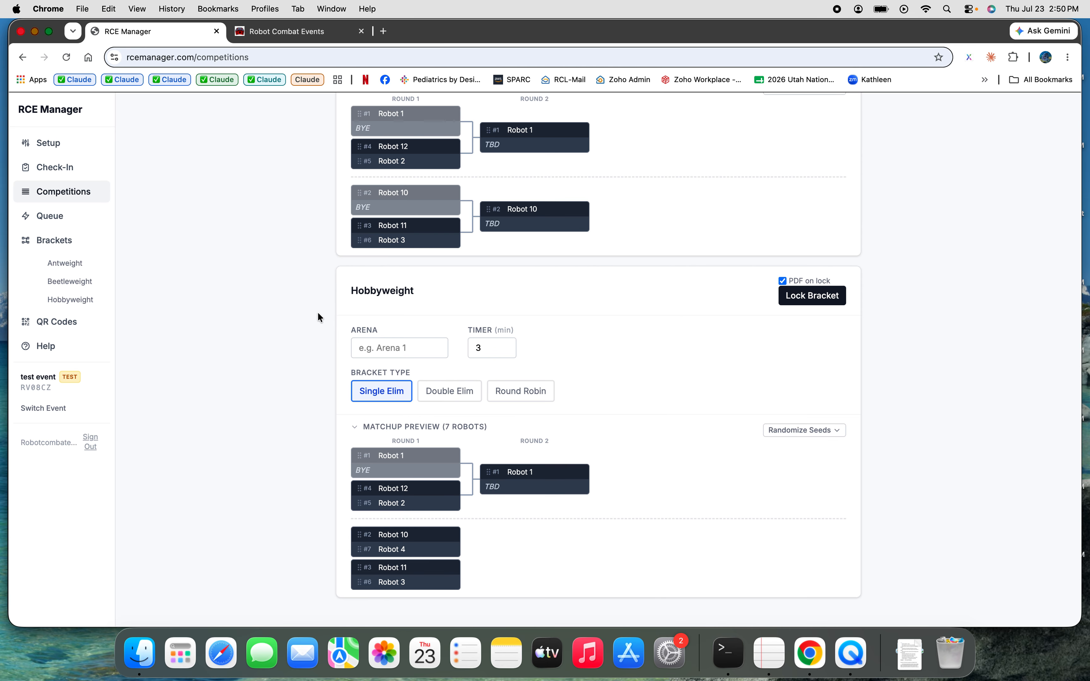
left_click(507, 394)
scroll(341, 454, "down", 1)
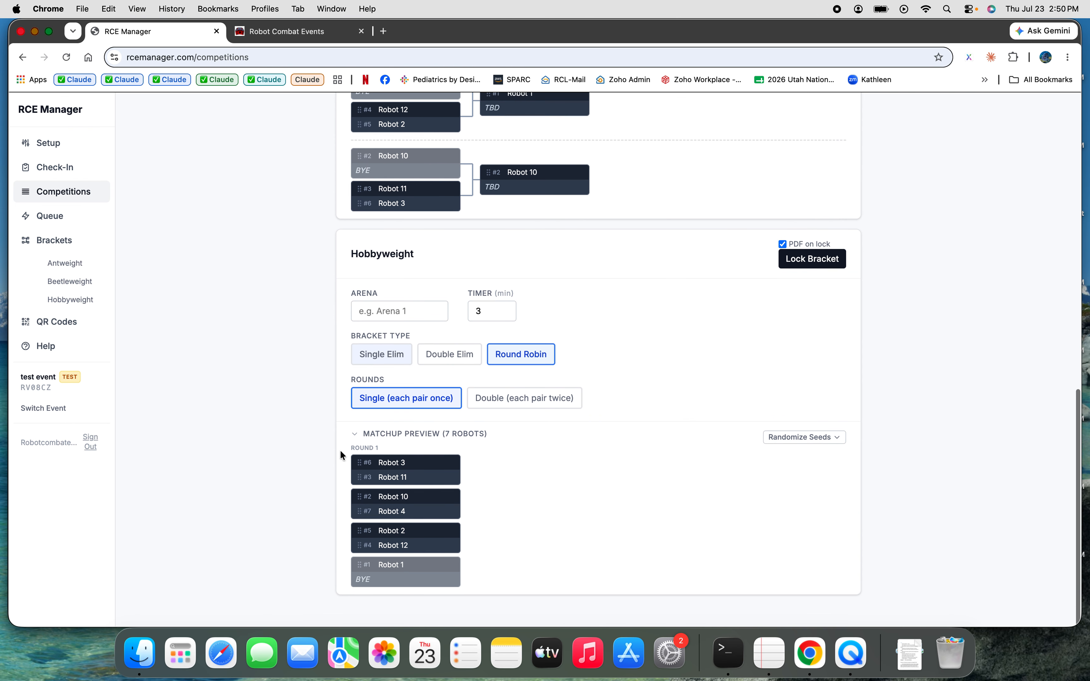
Assign Small Arena to Antweight, Middle Arena to Beetleweight and Big Arena to Hobbyweight
scroll(341, 454, "up", 14)
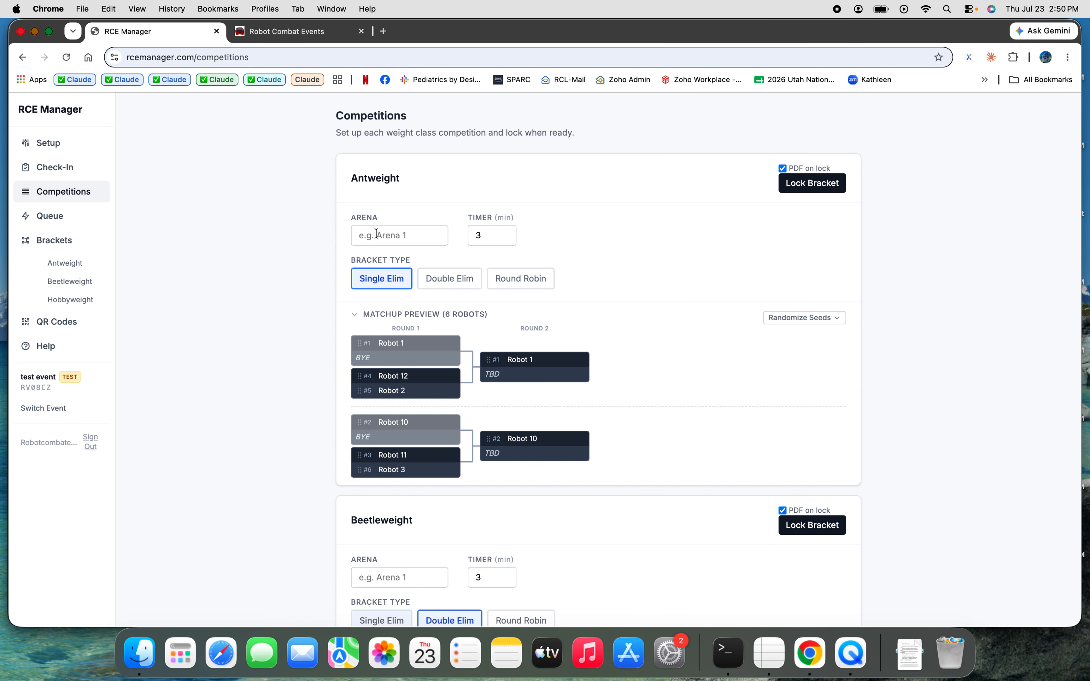
left_click(377, 234)
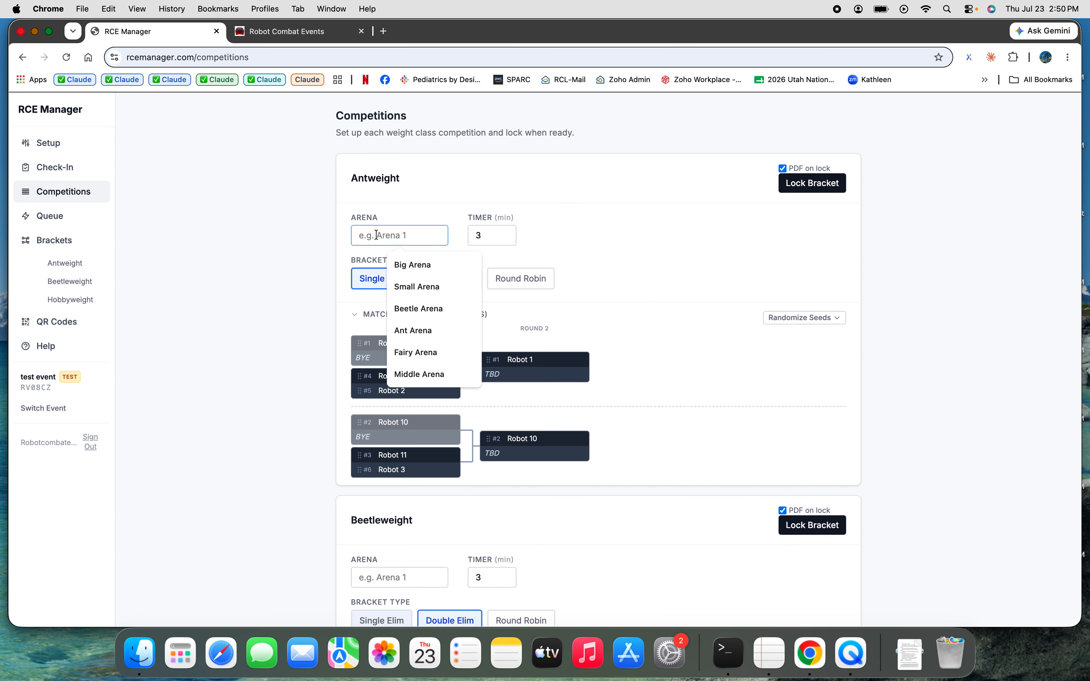
left_click(406, 287)
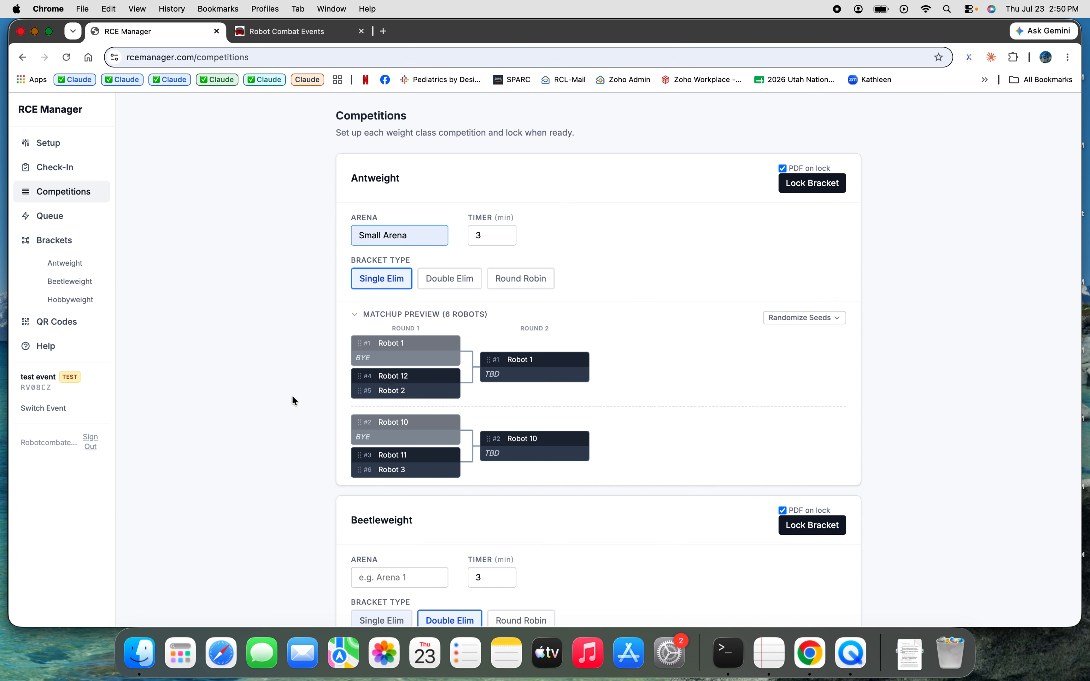
scroll(292, 395, "down", 5)
left_click(354, 333)
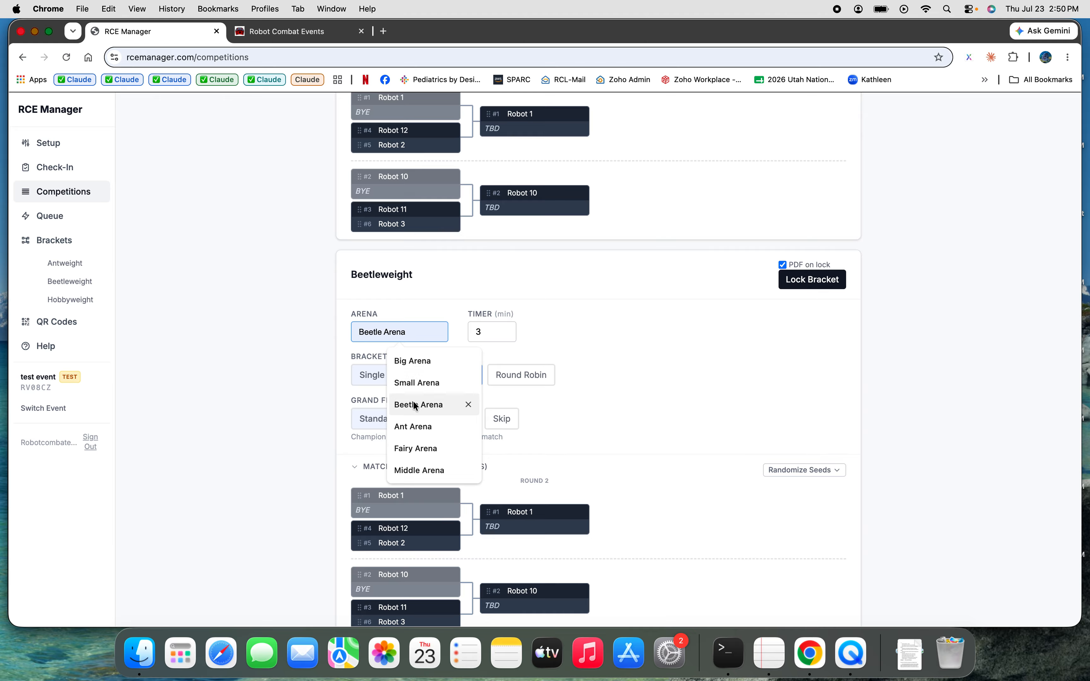
left_click(410, 471)
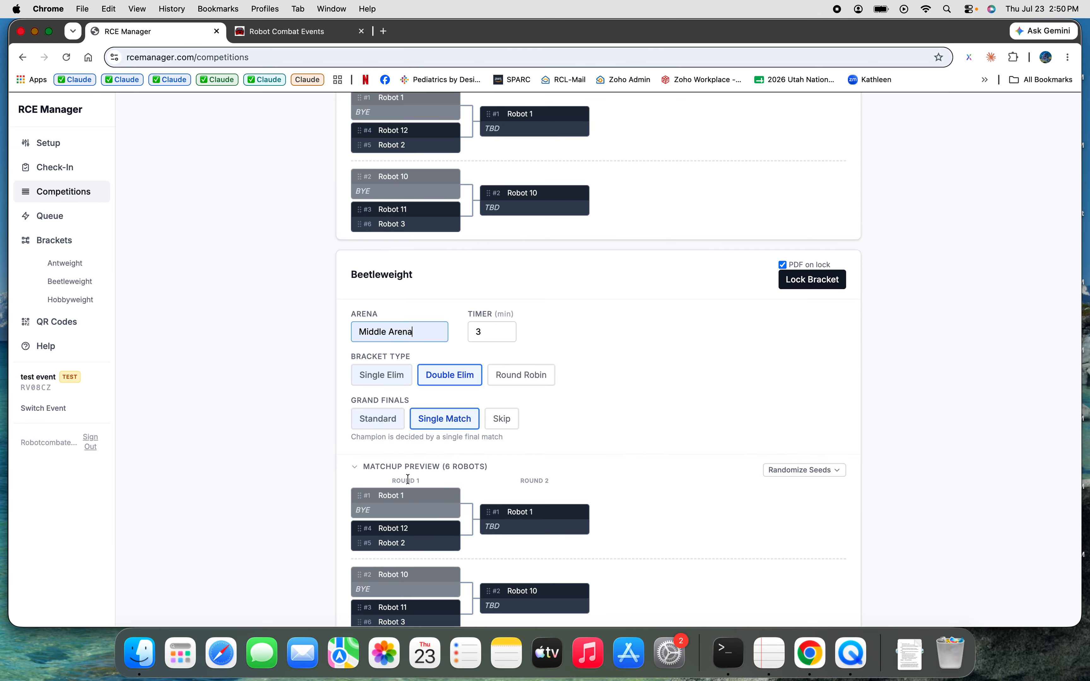
scroll(408, 479, "down", 8)
left_click(400, 367)
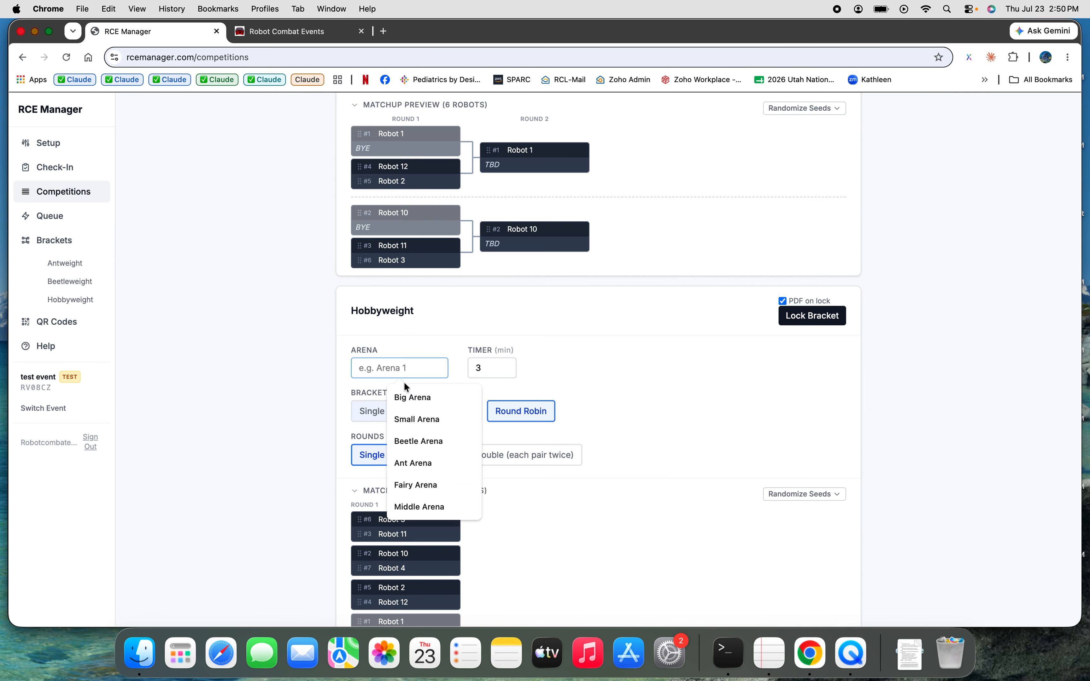
left_click(408, 395)
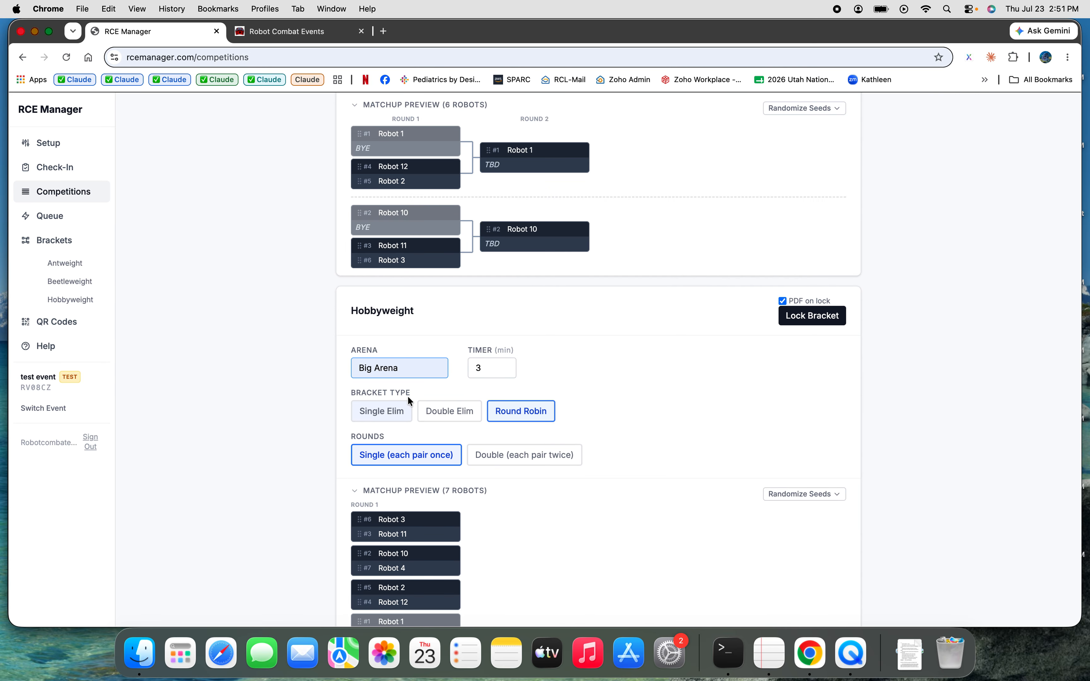
Swap Robot 2 with Robot 1 in the #1 seed of the Antweight matchup preview, and view the automatic seeding options
scroll(605, 379, "up", 2)
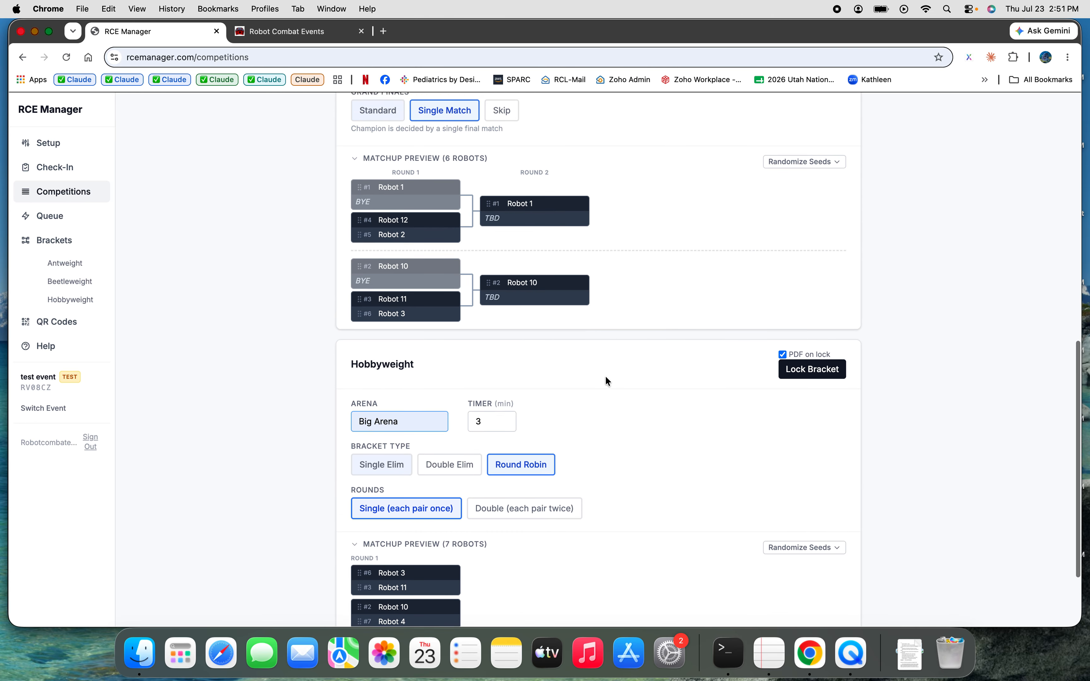
scroll(606, 378, "down", 4)
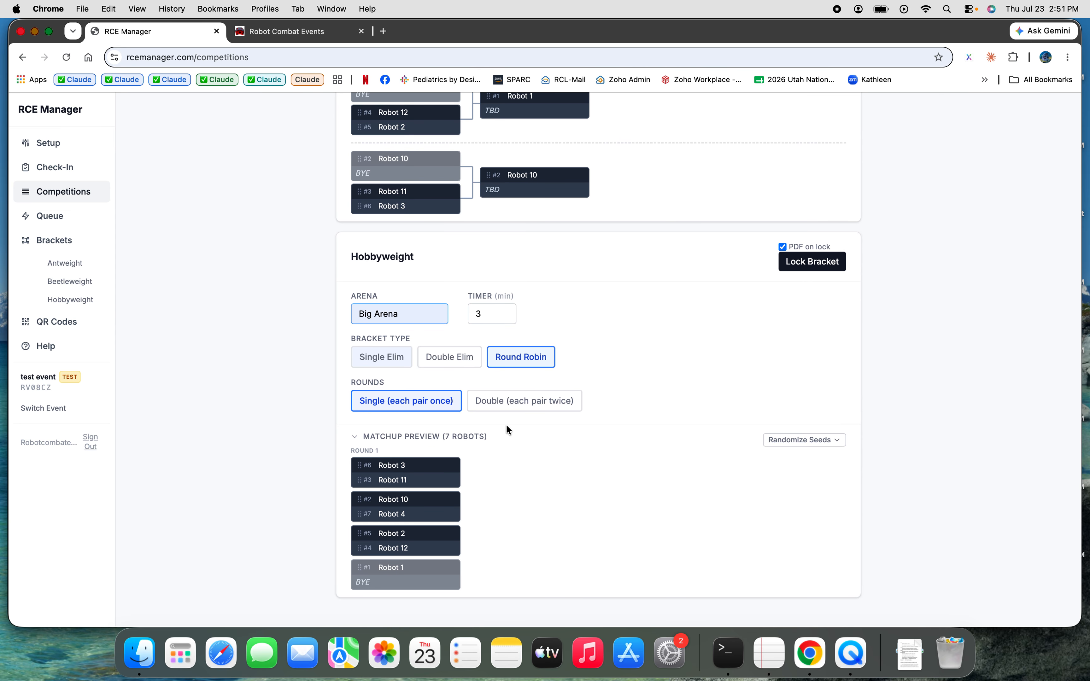
scroll(508, 343, "up", 4)
scroll(508, 344, "up", 15)
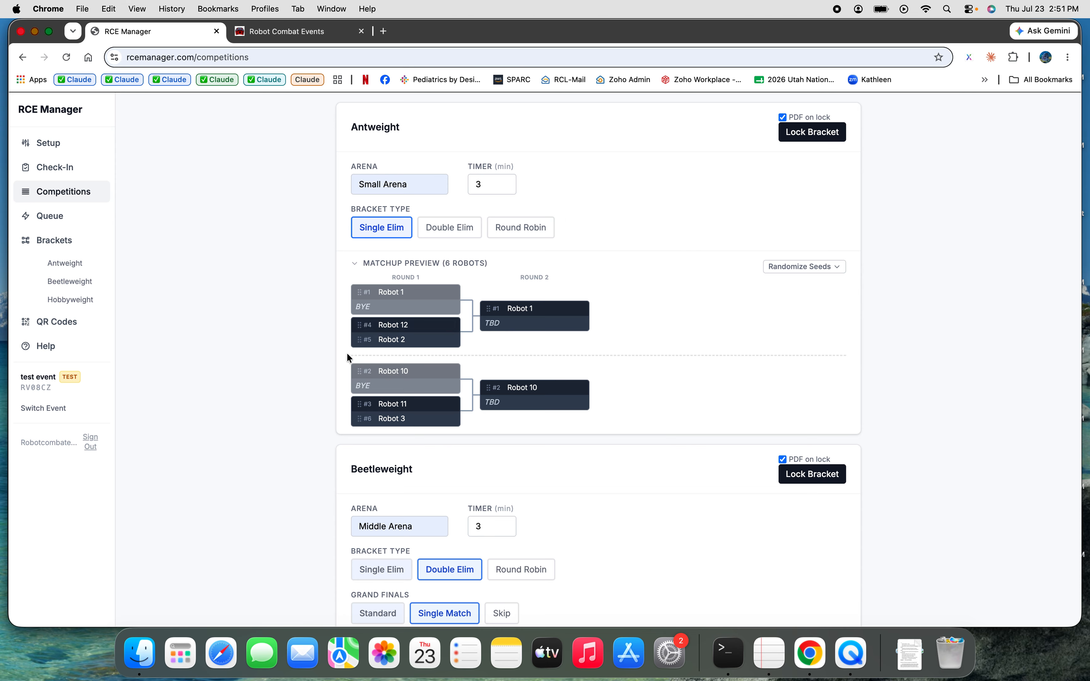
left_click(359, 345)
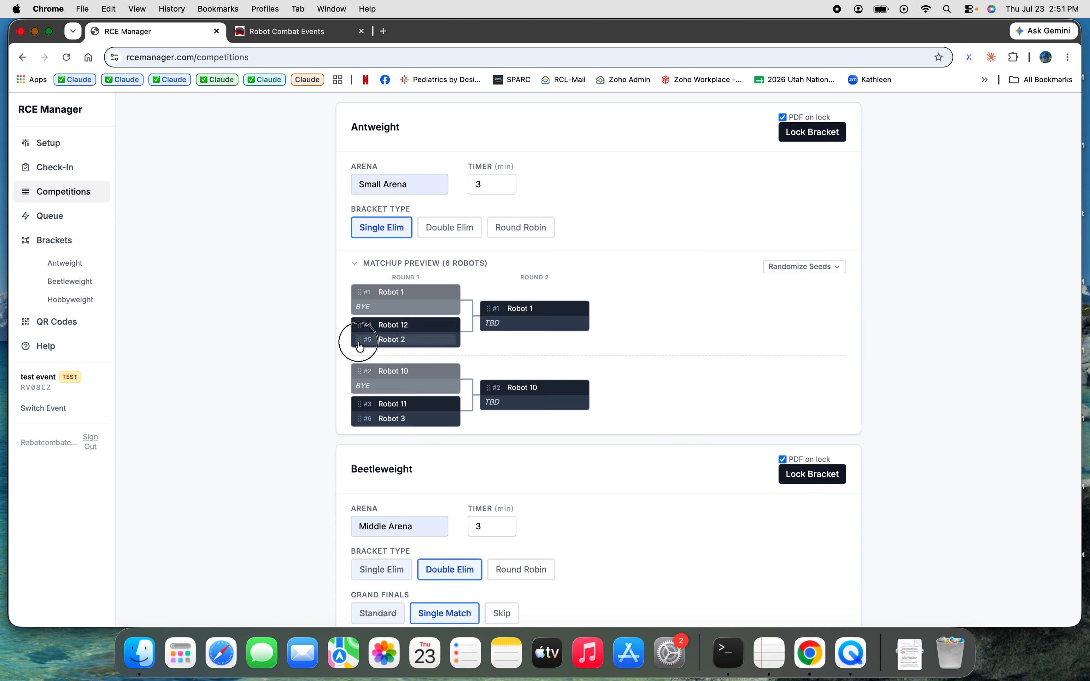
left_click_drag(359, 345, 489, 314)
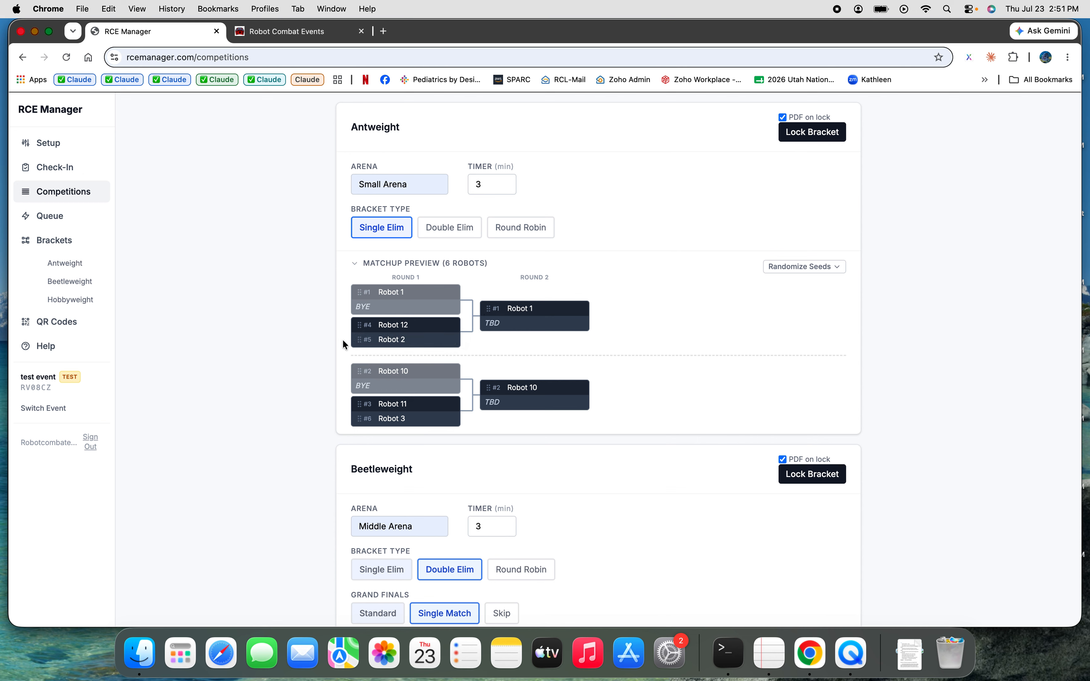
left_click_drag(359, 343, 517, 310)
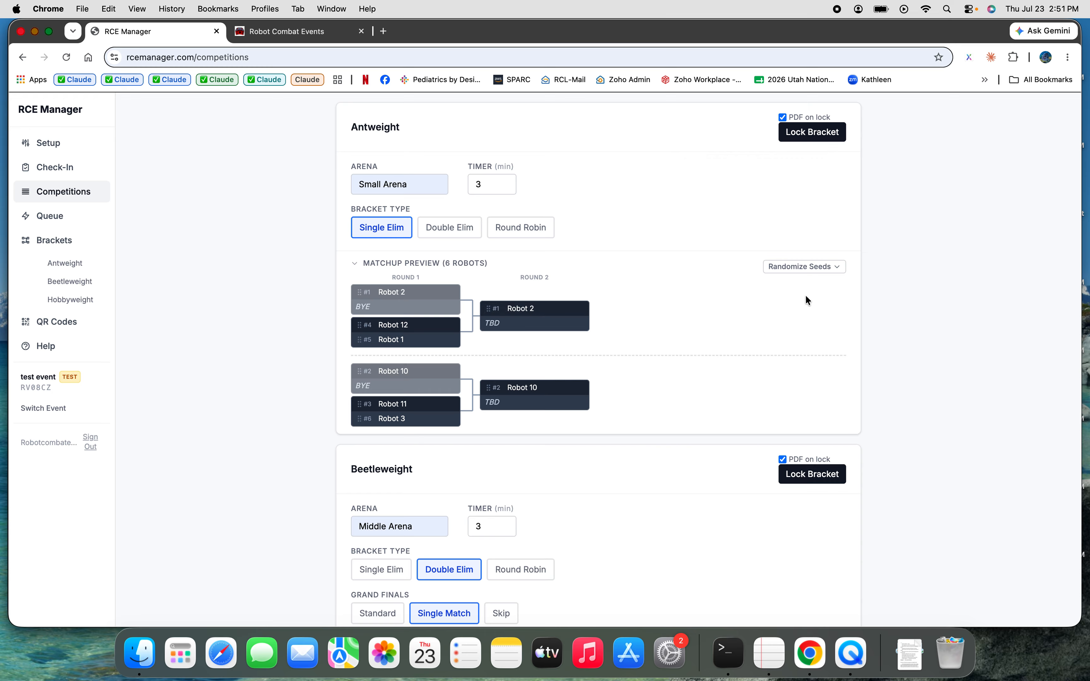
left_click(826, 268)
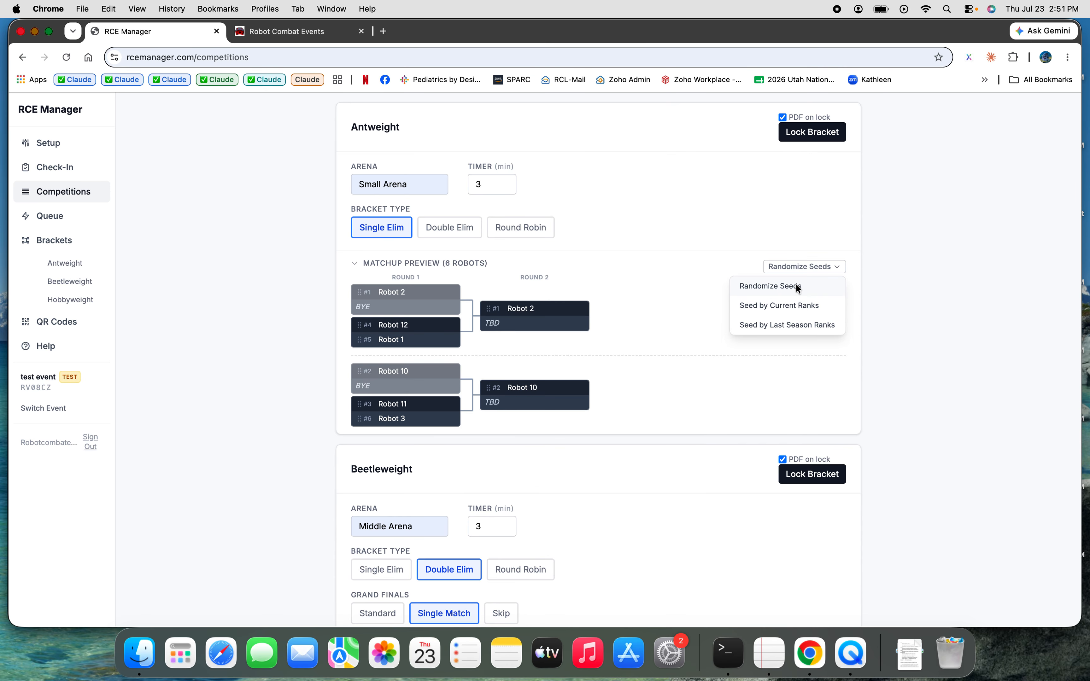
left_click(707, 297)
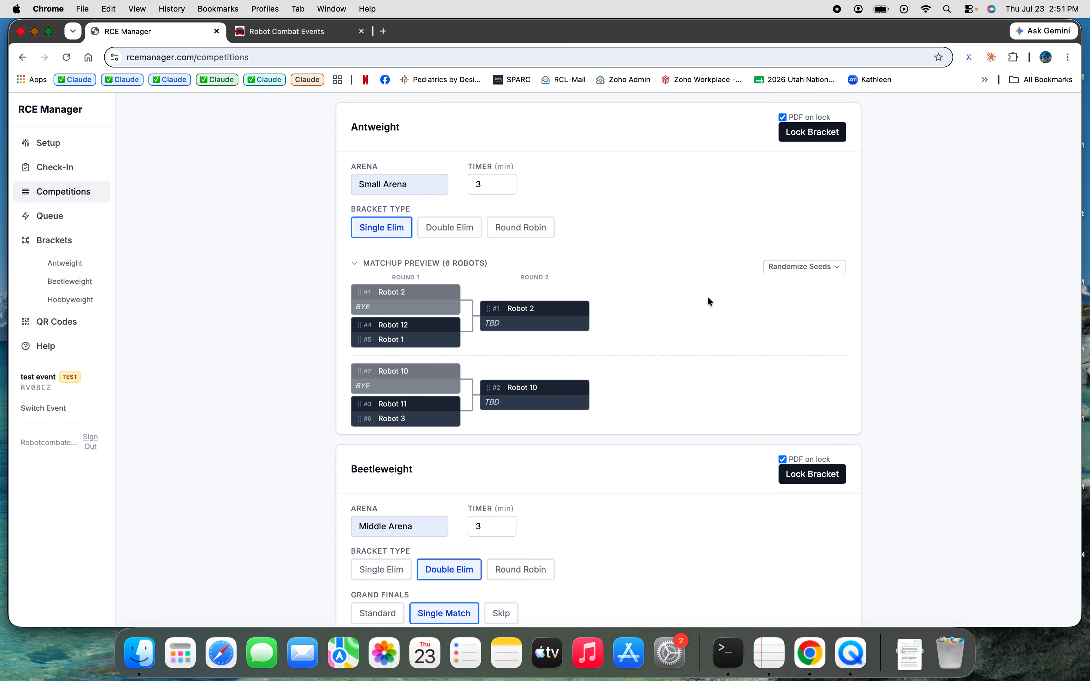
Lock the Antweight, Beetleweight and Hobbyweight brackets with PDF on lock enabled
left_click(798, 136)
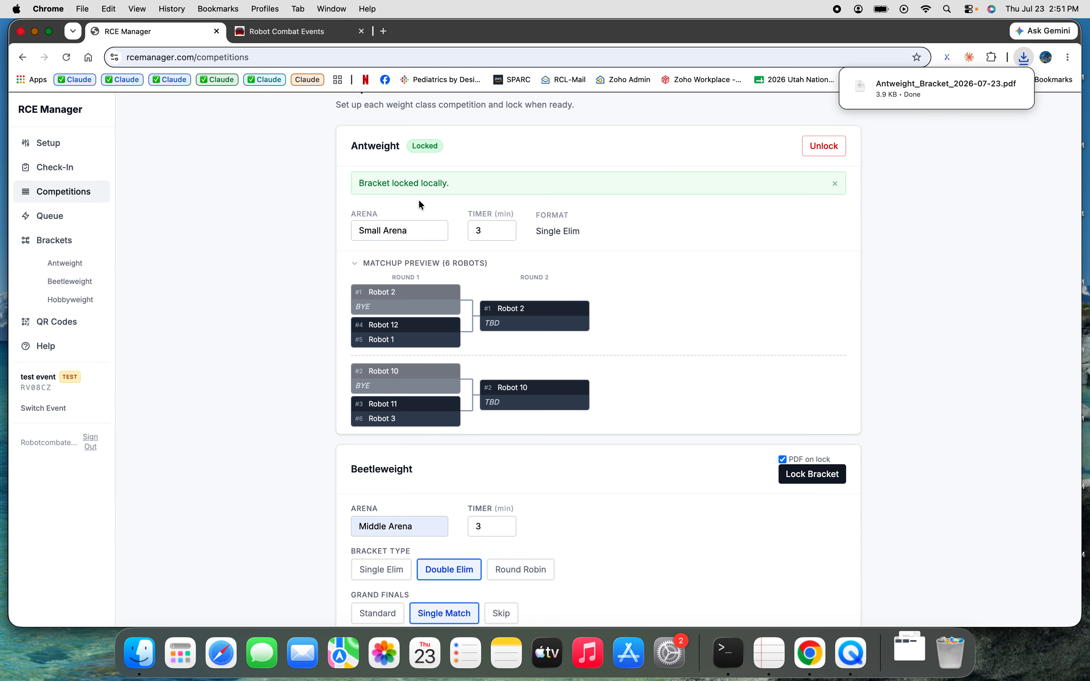
left_click(801, 474)
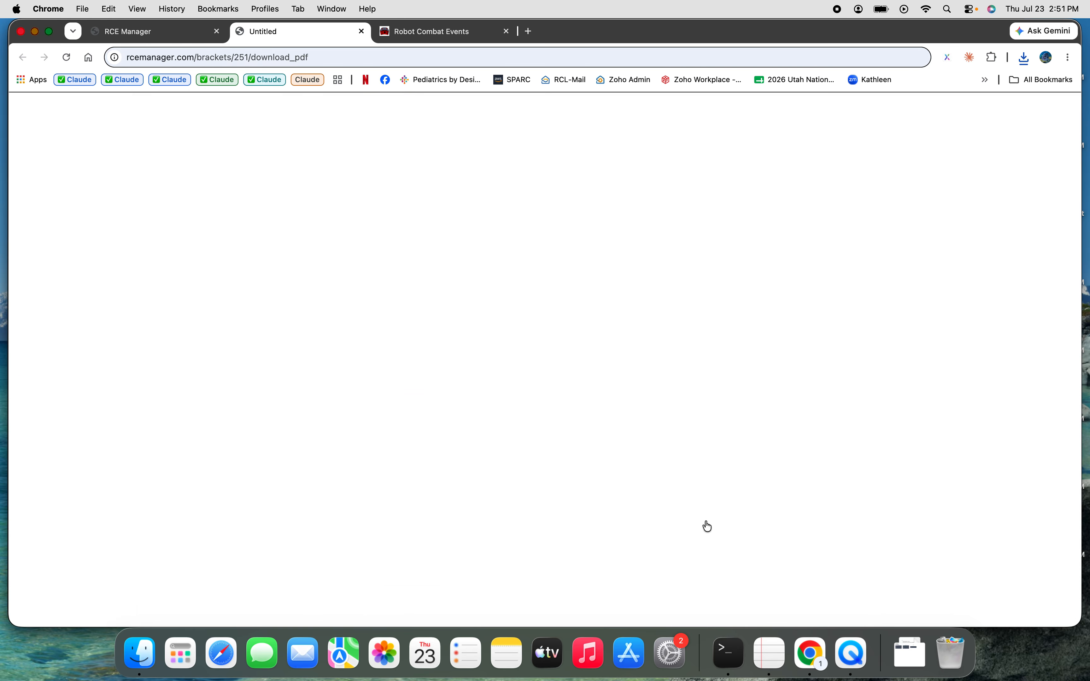
scroll(704, 524, "down", 10)
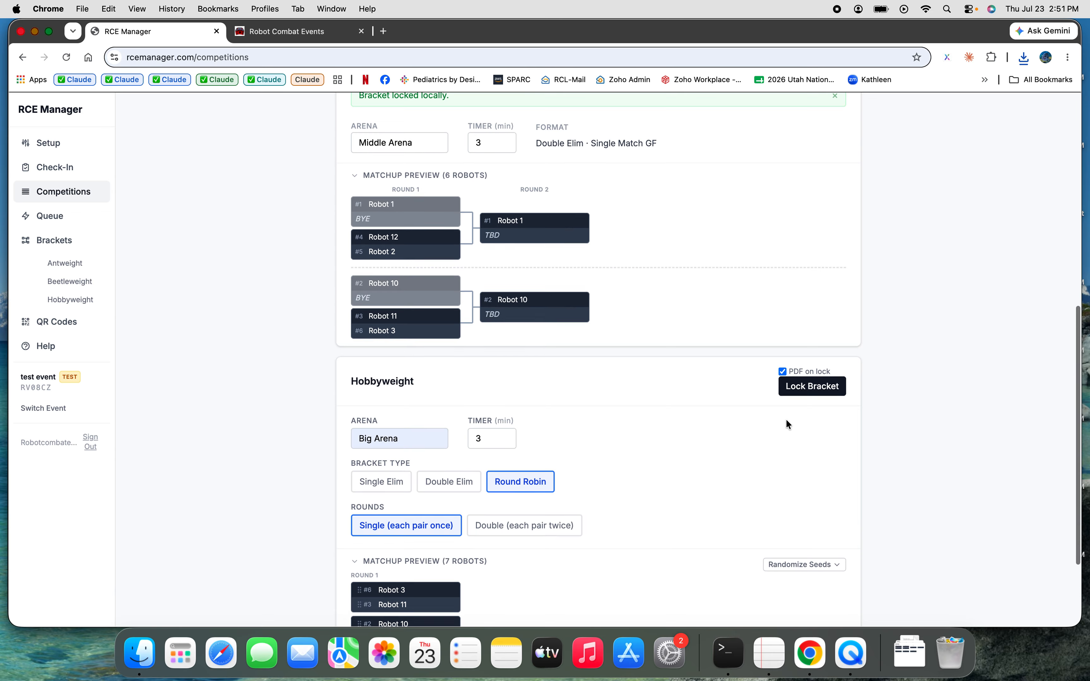
scroll(786, 423, "down", 1)
left_click(798, 360)
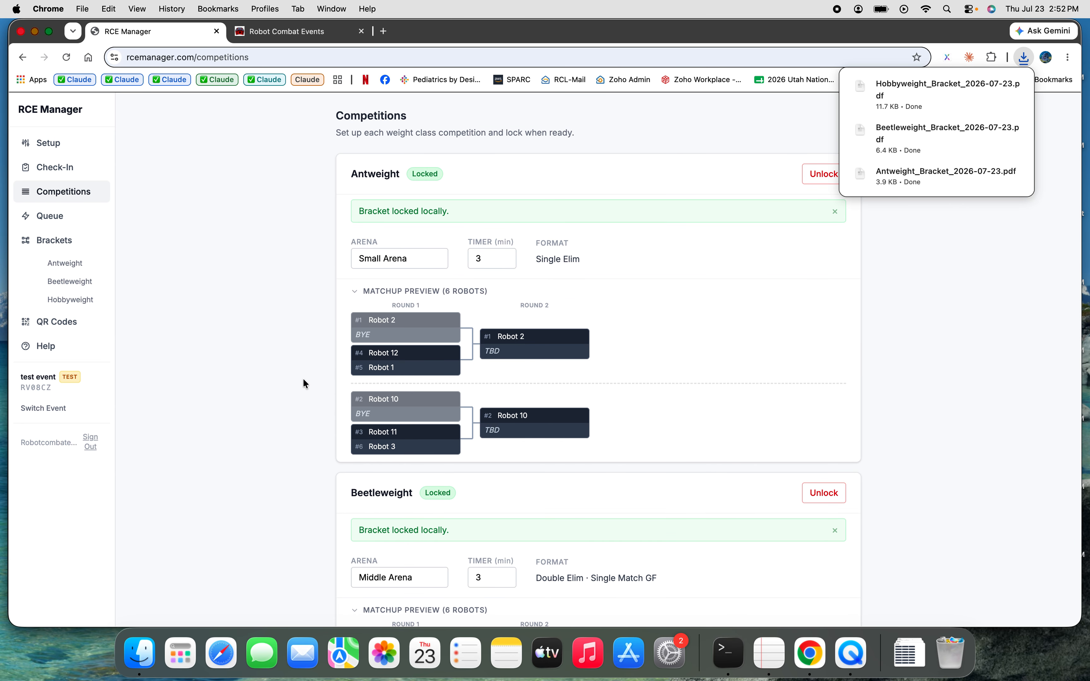
View the match queue for Big Arena, Middle Arena and Small Arena individually, and return to all arenas
left_click(59, 221)
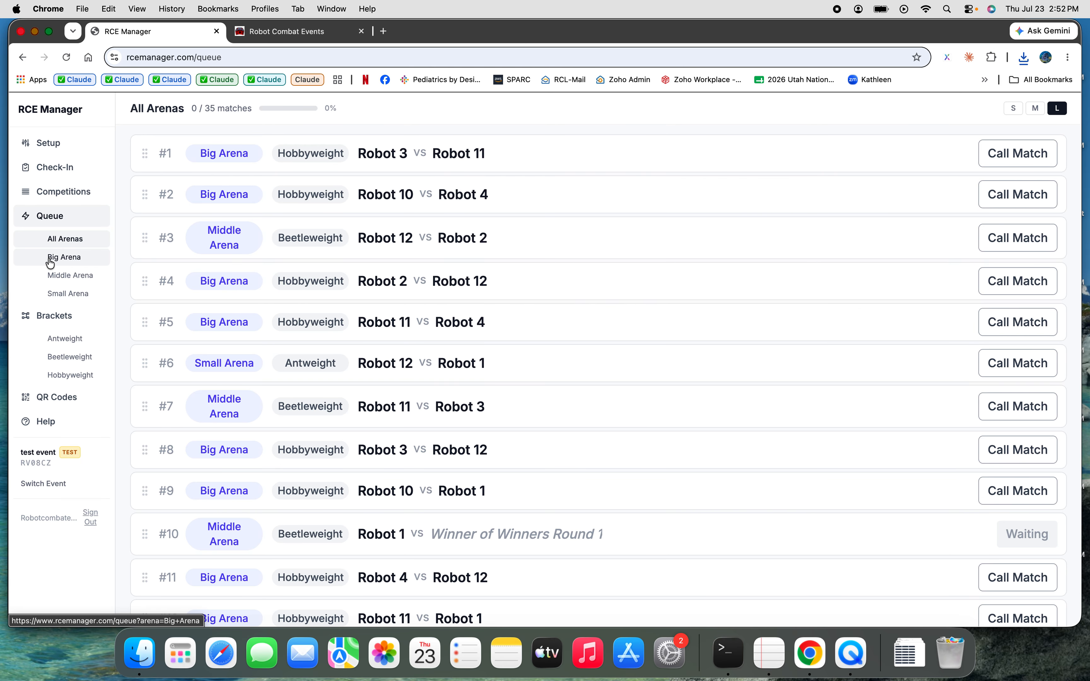
left_click(67, 258)
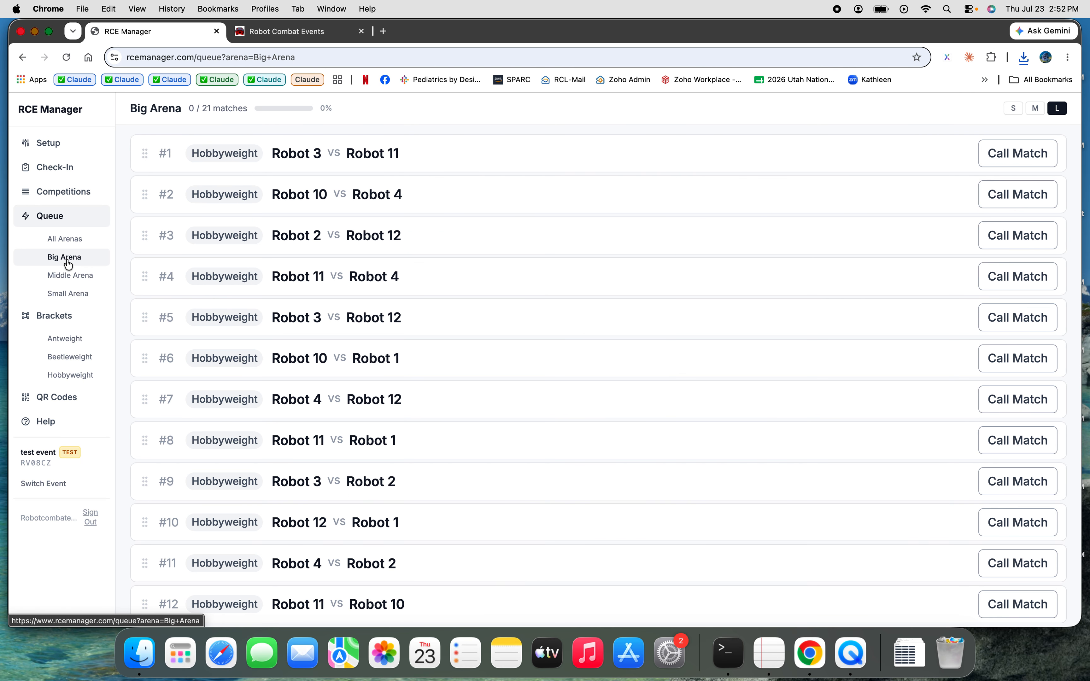
left_click(72, 275)
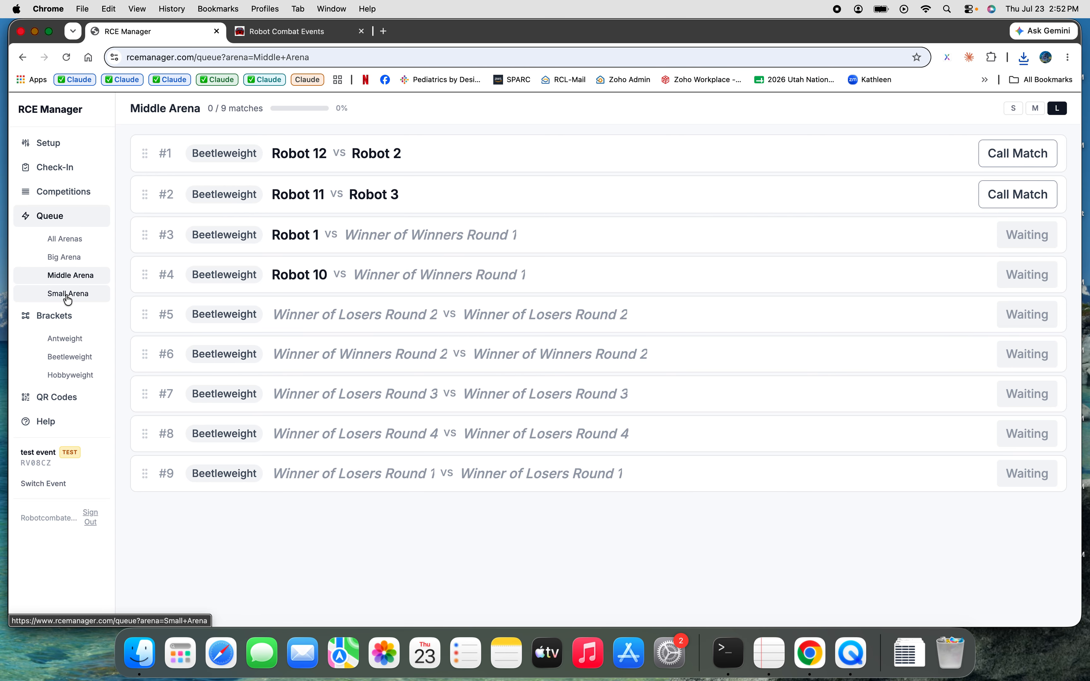
left_click(67, 298)
left_click(71, 240)
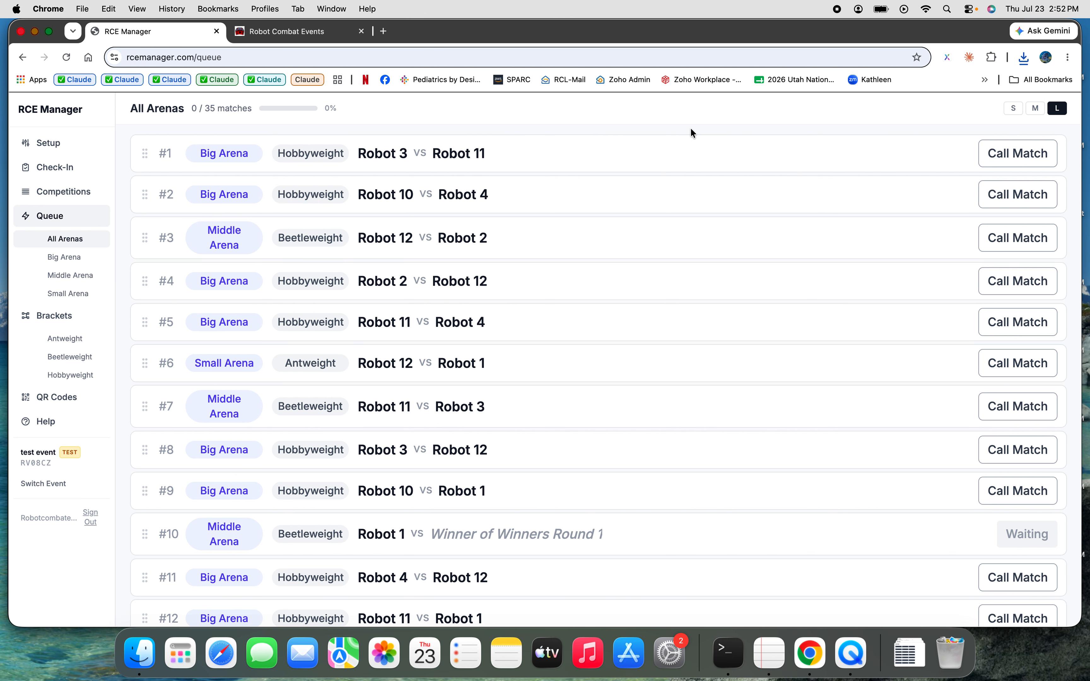
Call the Big Arena Hobbyweight match Robot 3 vs Robot 11, return it to the queue, and call it again
left_click(999, 153)
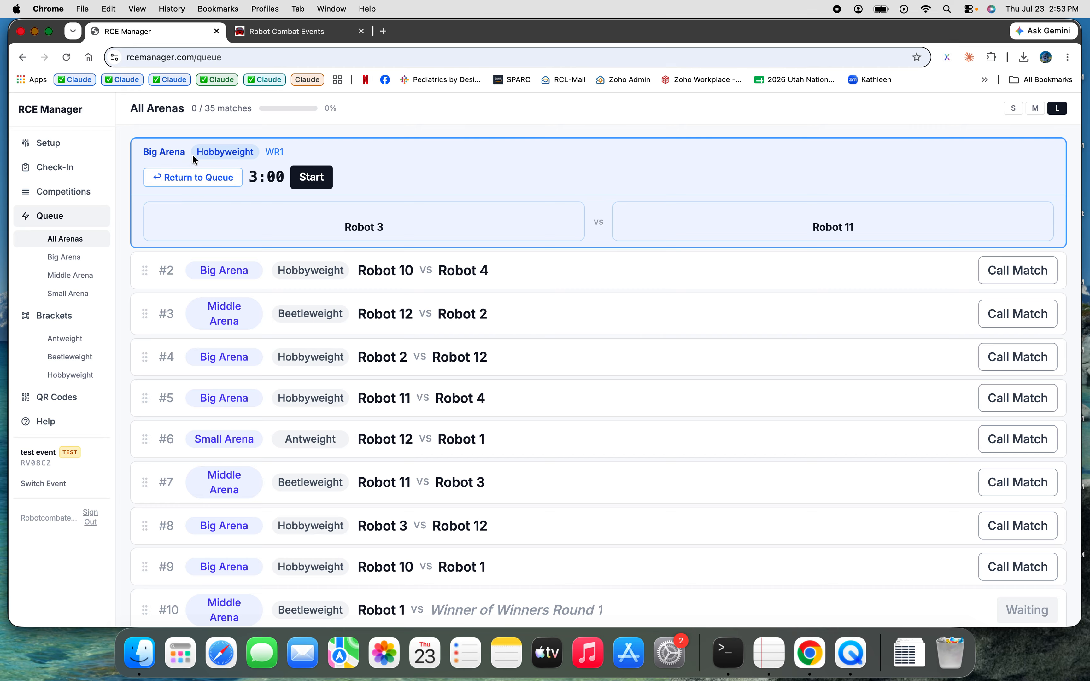
left_click(190, 177)
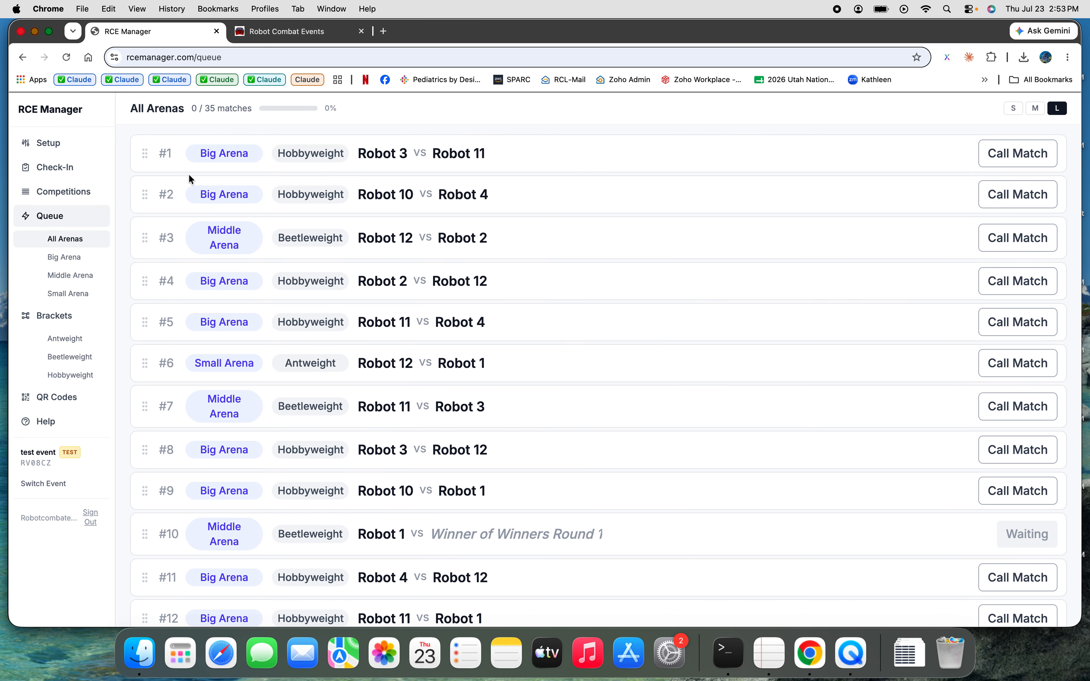
left_click(1002, 154)
Start, pause and reset the Robot 3 vs Robot 11 match timer, and run it again briefly before pausing
left_click(315, 177)
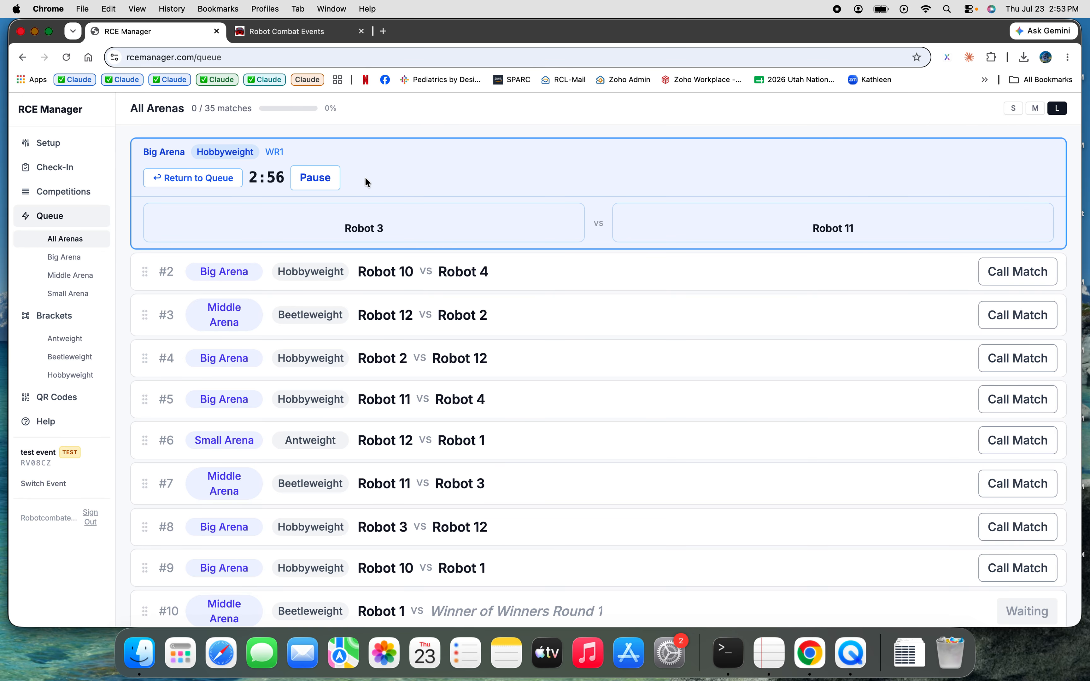
left_click(317, 178)
left_click(378, 182)
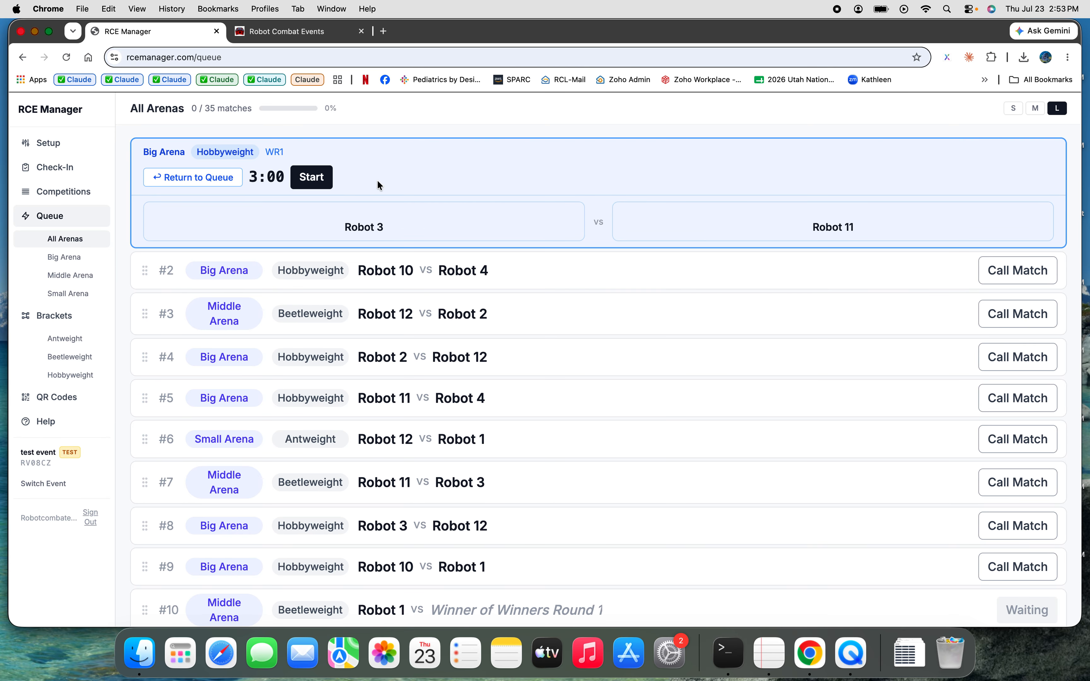
left_click(304, 183)
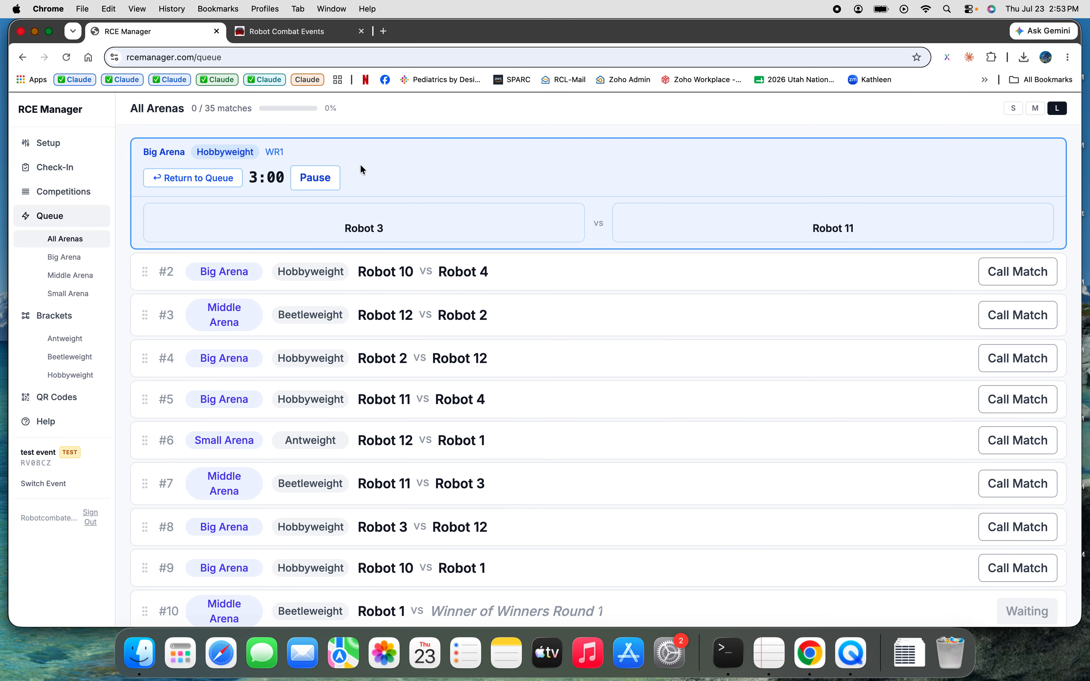
left_click(318, 183)
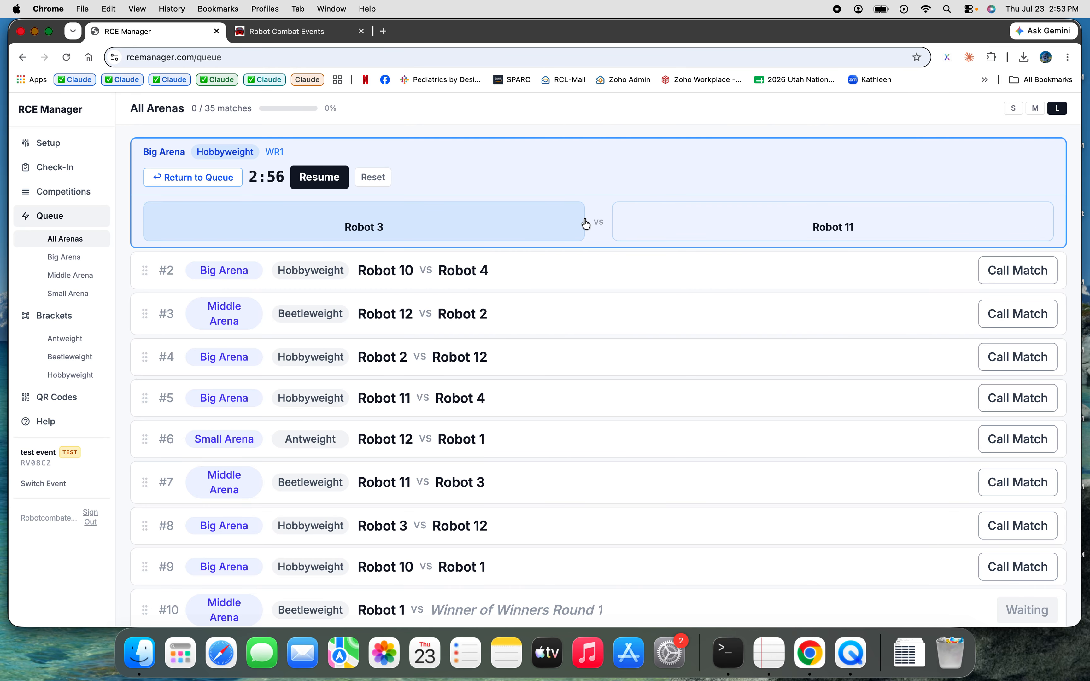
Record Robot 3 as the winner over Robot 11 by Decision and confirm the result
left_click(518, 226)
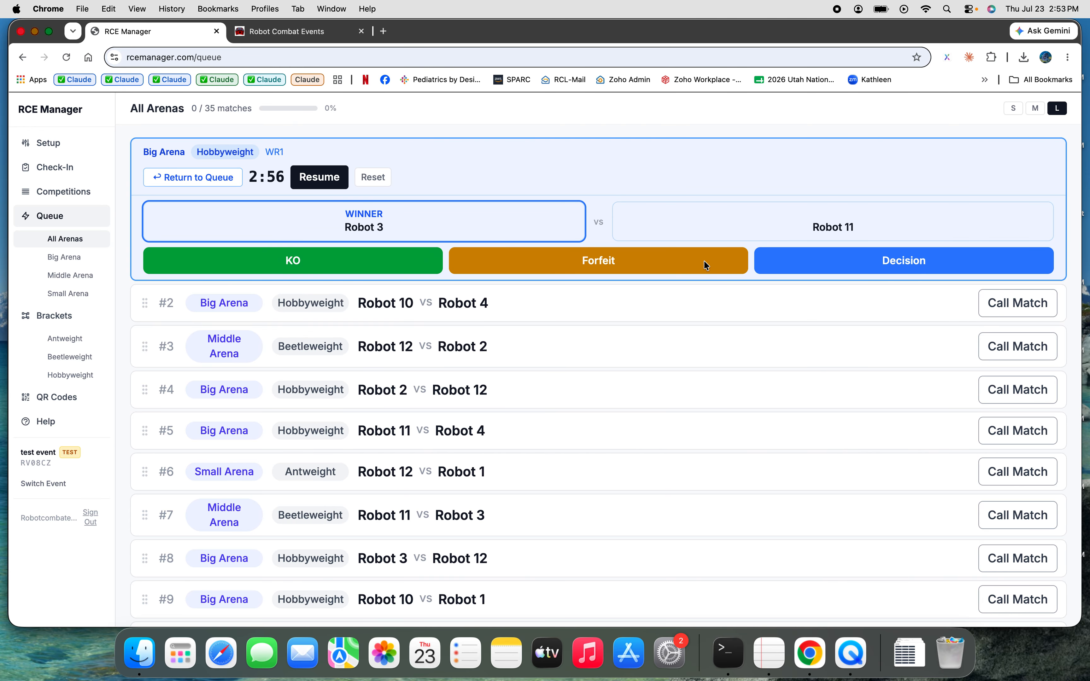
left_click(854, 266)
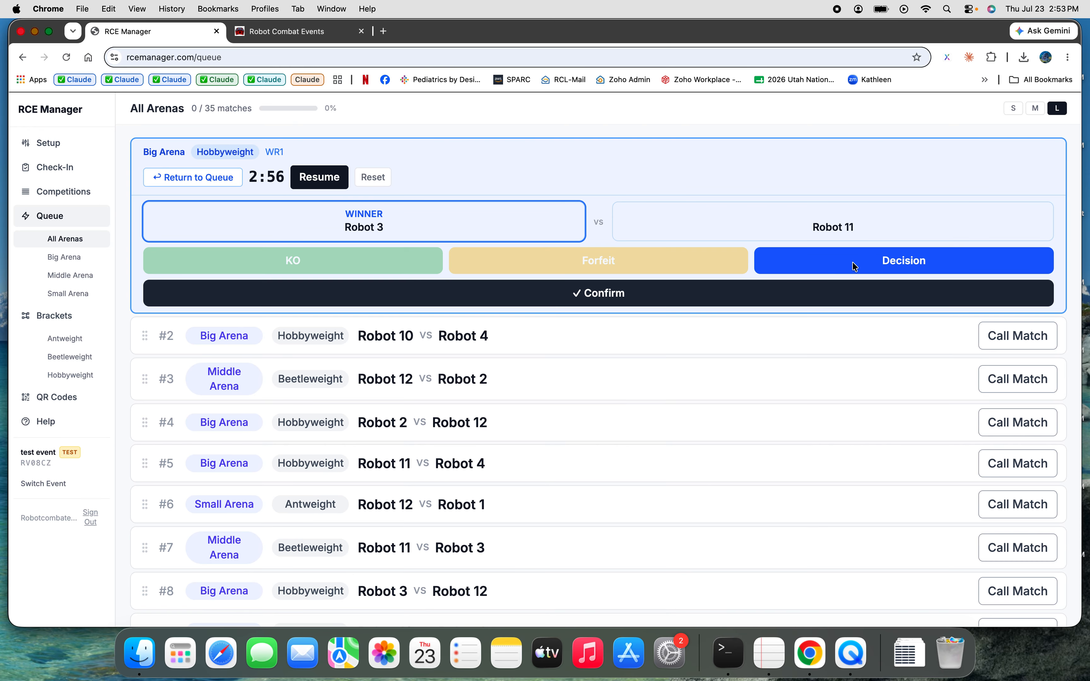
left_click(633, 299)
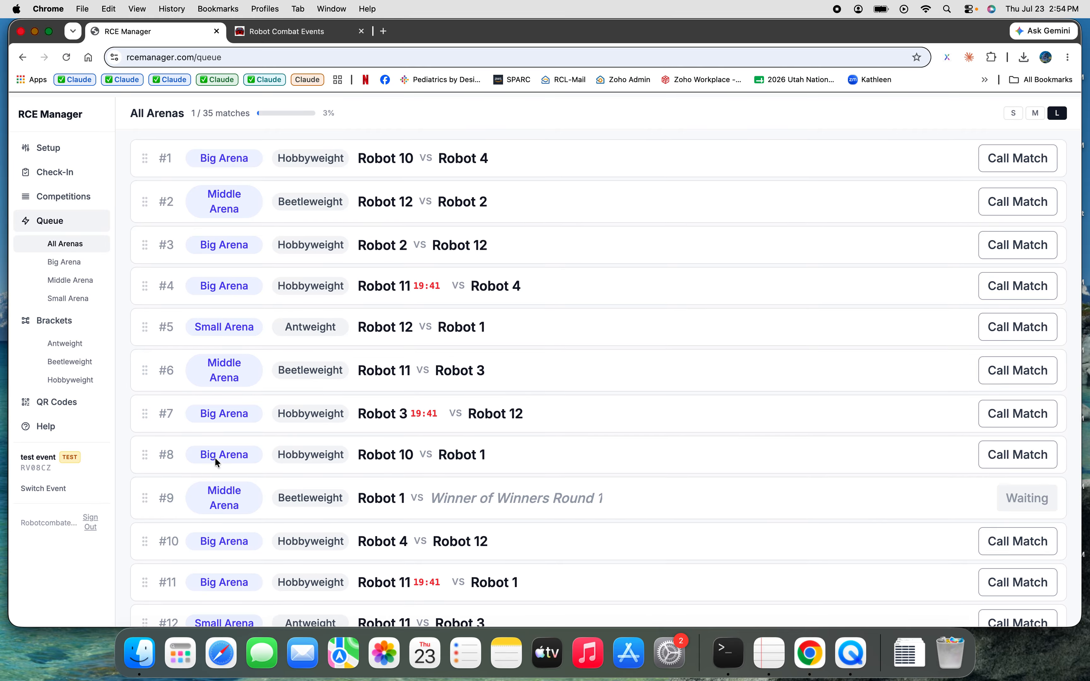
Review the remaining queue, the Hobbyweight standings and the completed matches
scroll(215, 457, "down", 15)
scroll(215, 457, "down", 10)
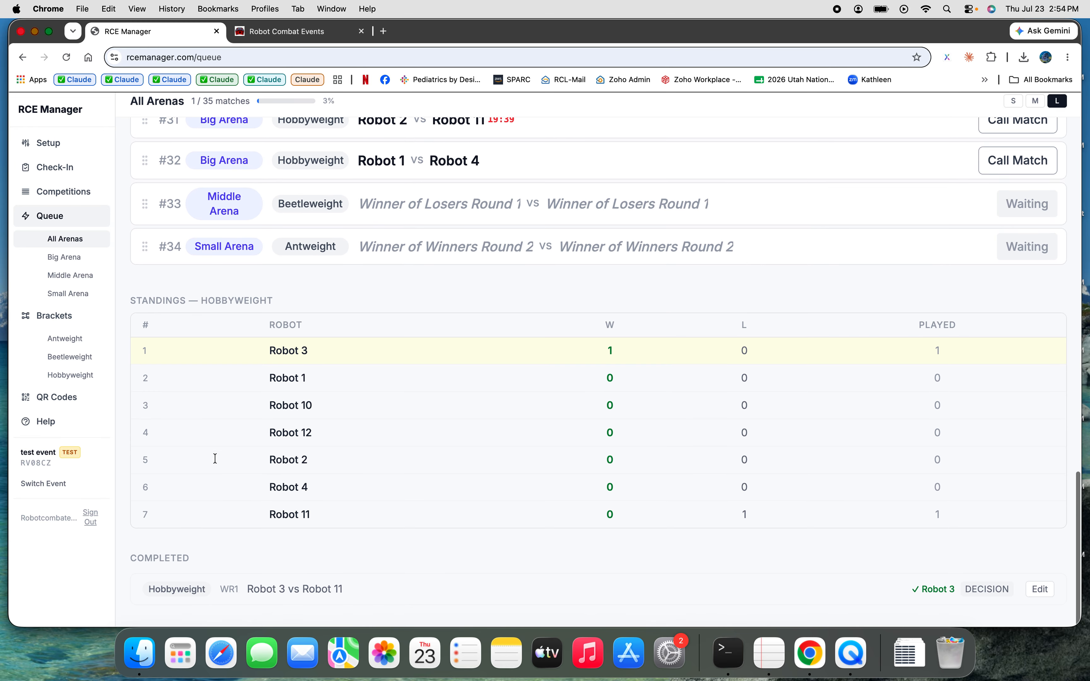
scroll(215, 458, "up", 20)
scroll(215, 457, "down", 15)
scroll(214, 457, "down", 10)
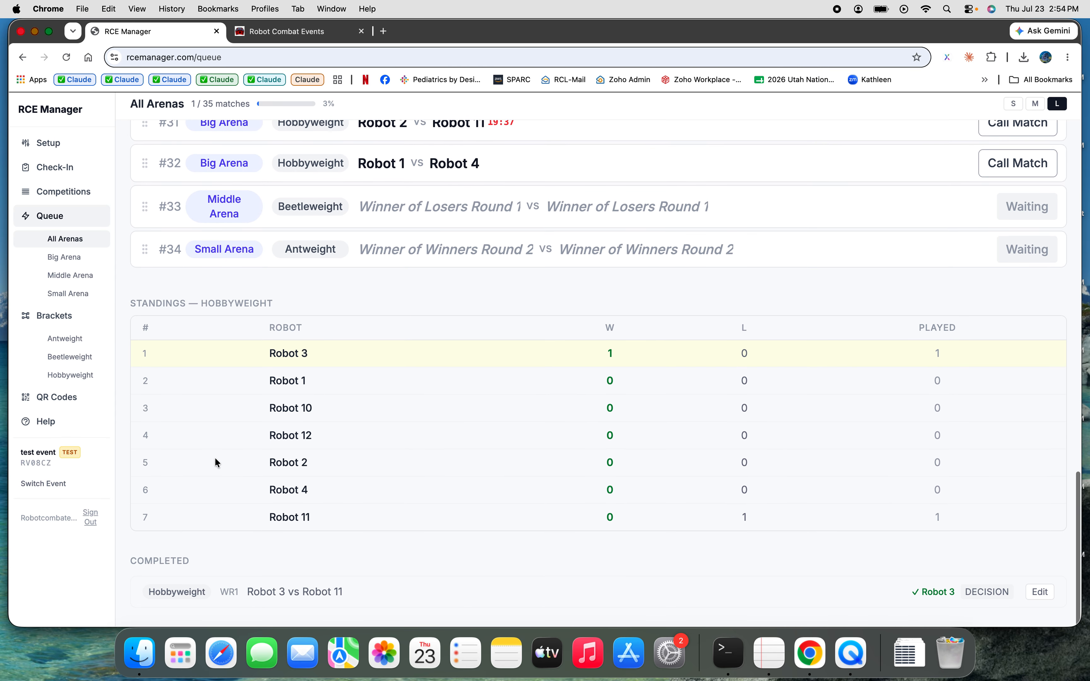
scroll(215, 457, "up", 20)
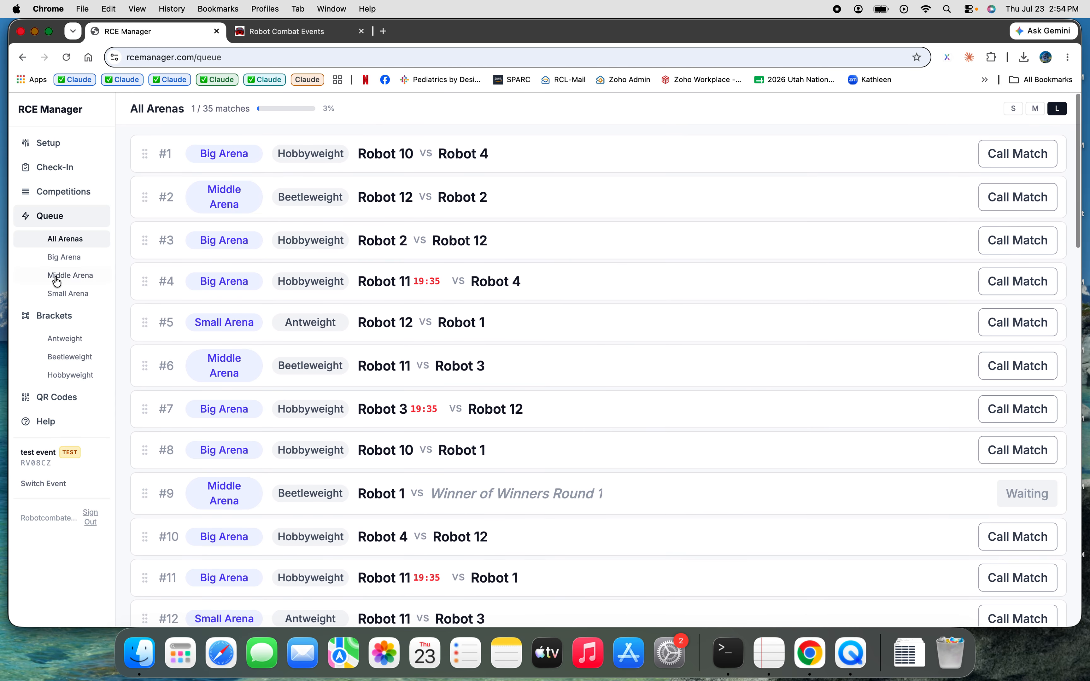
View the Antweight, Beetleweight and Hobbyweight brackets
left_click(59, 344)
left_click(67, 359)
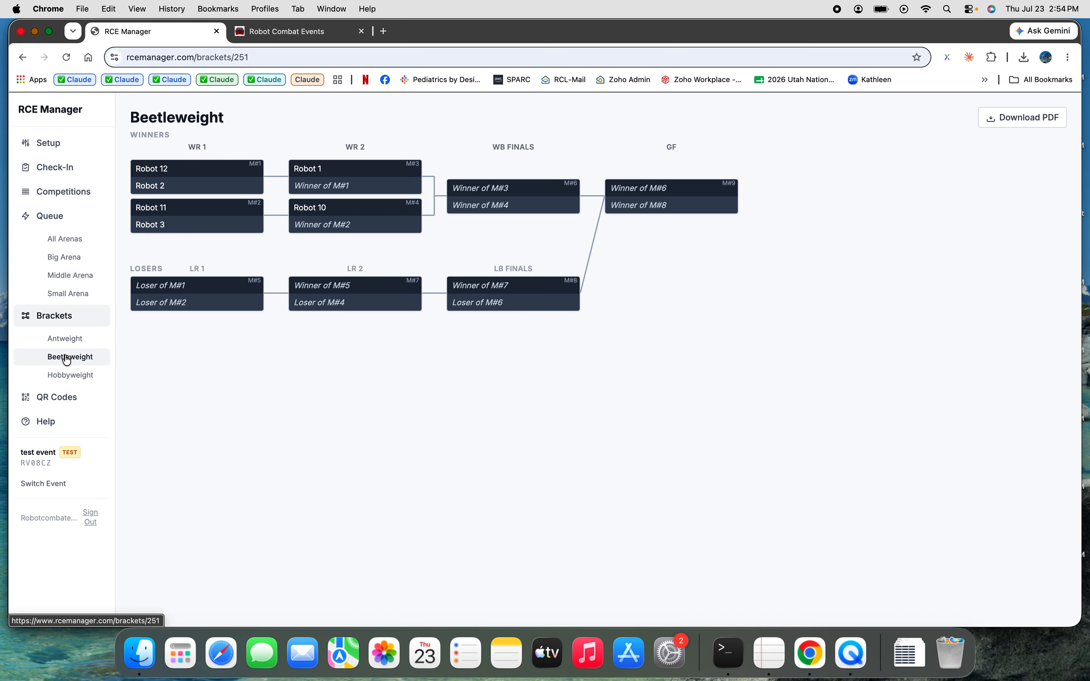
left_click(69, 376)
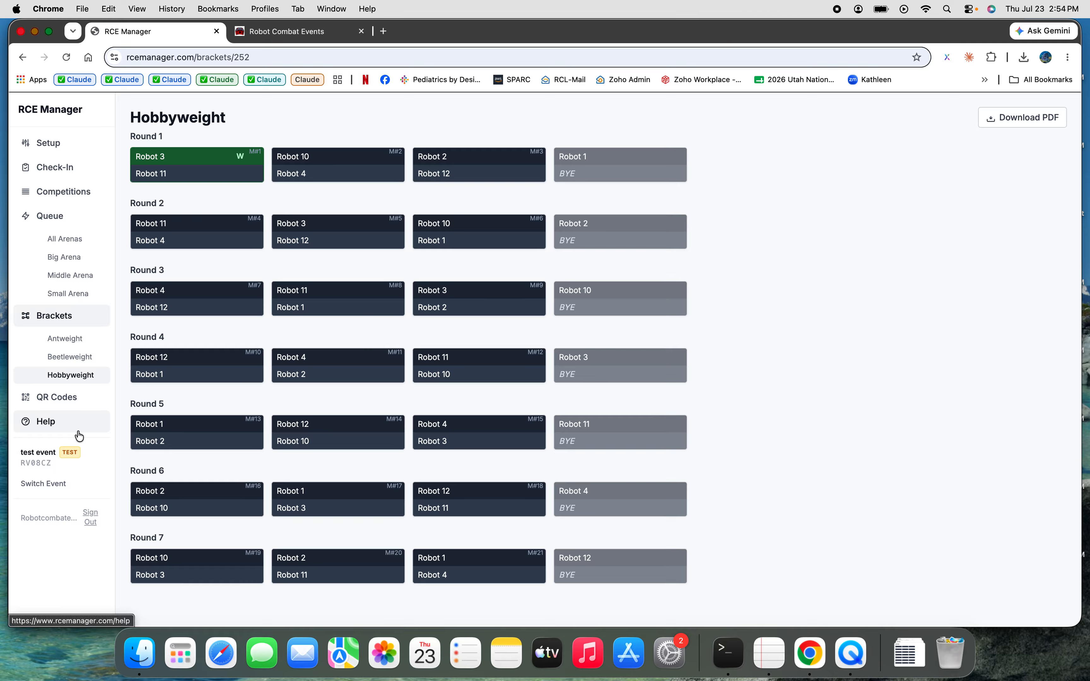
Review the access QR codes for check-in, public schedule, Arena Manager and the OBS timers
left_click(66, 399)
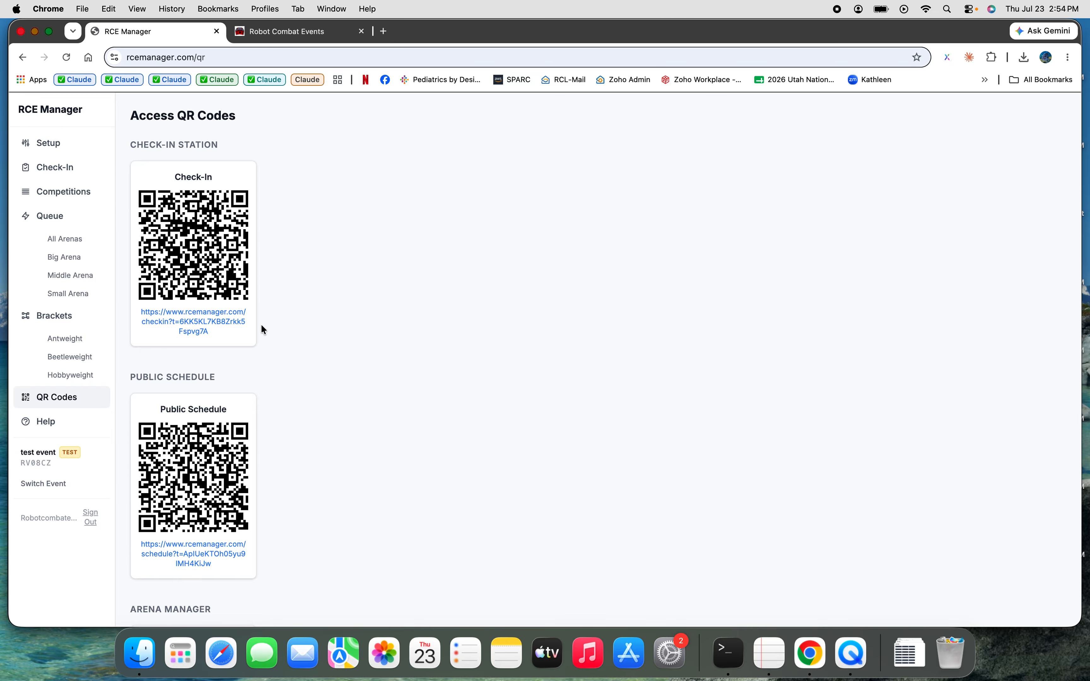
scroll(311, 290, "down", 5)
scroll(313, 296, "down", 1)
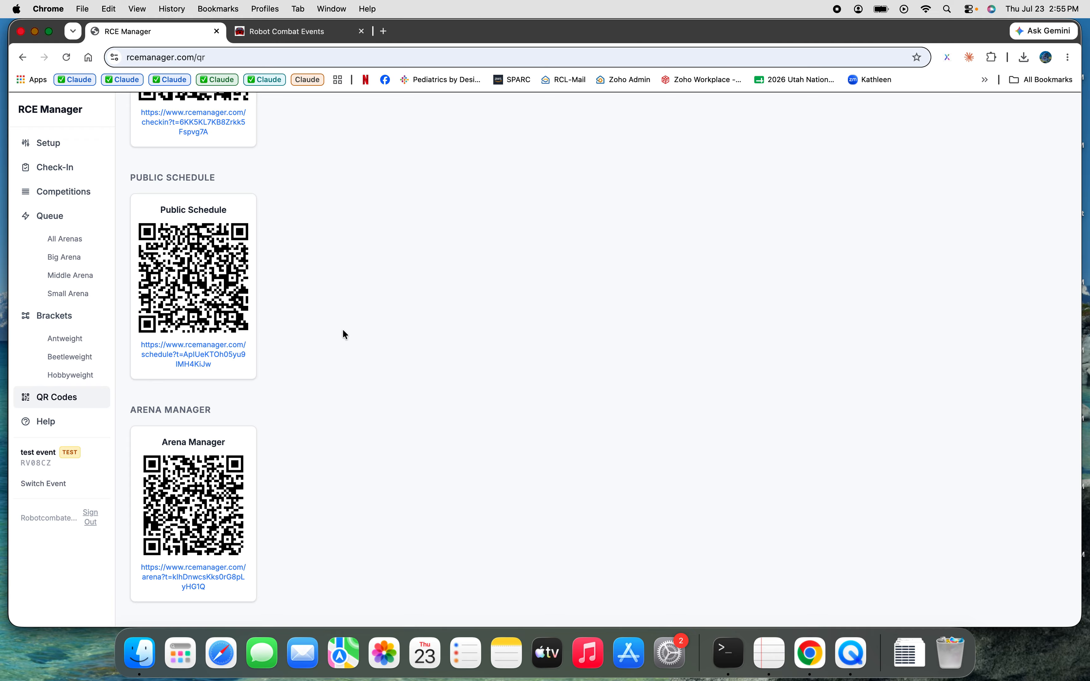
scroll(342, 331, "down", 10)
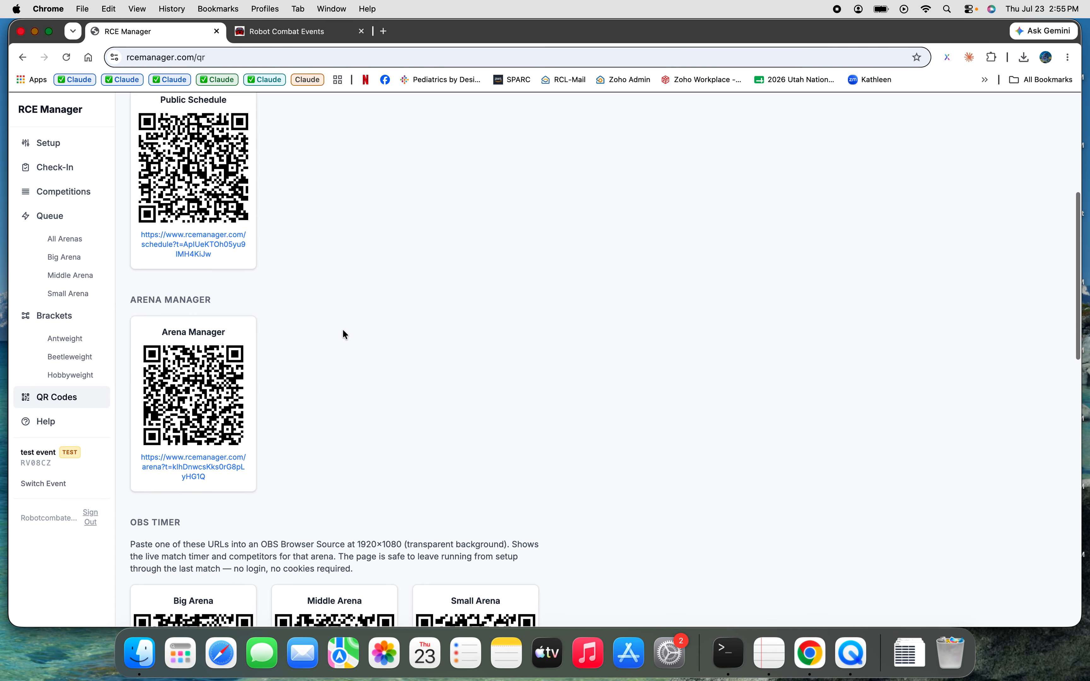
scroll(343, 334, "up", 1)
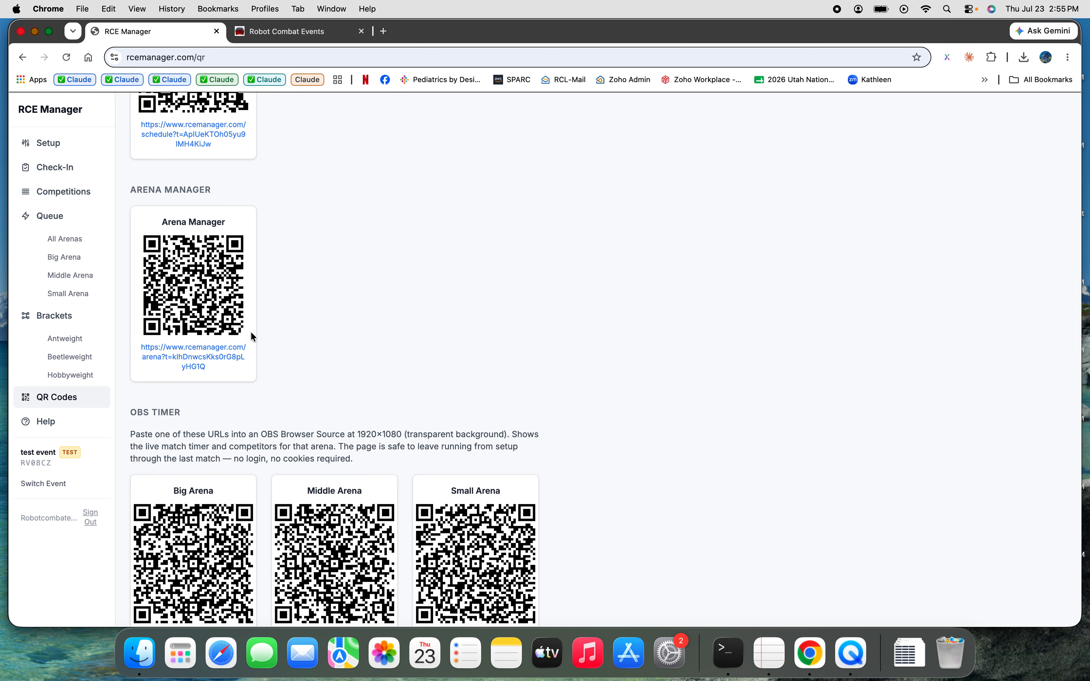
Open the Arena Manager link and call the Big Arena Hobbyweight match Robot 10 vs Robot 4
left_click(199, 363)
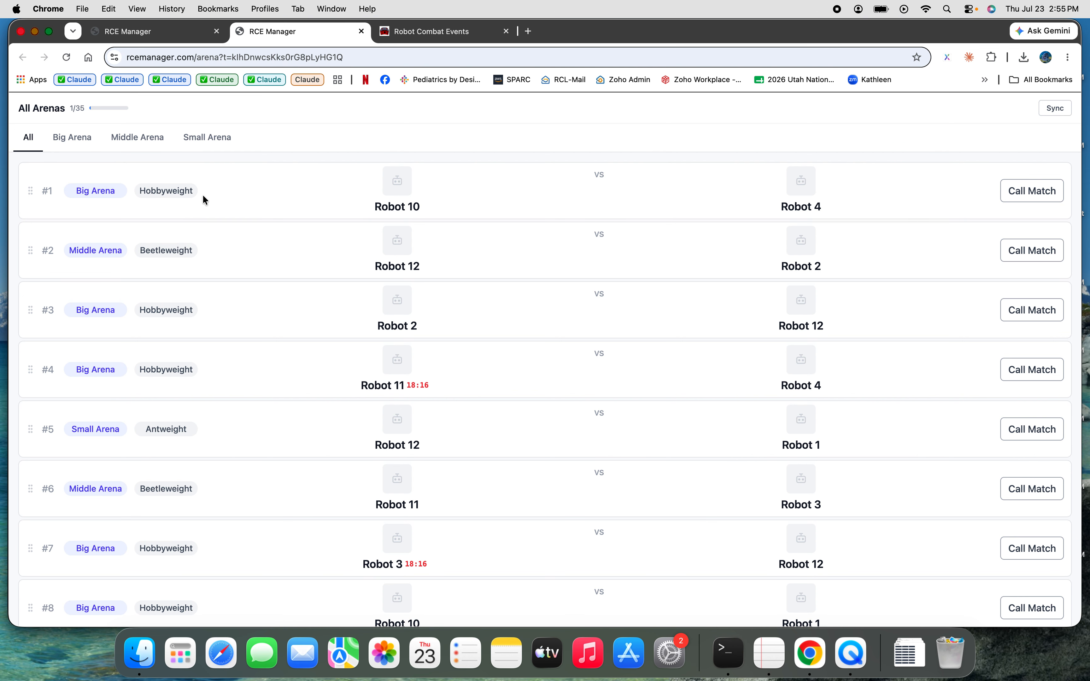
left_click(81, 140)
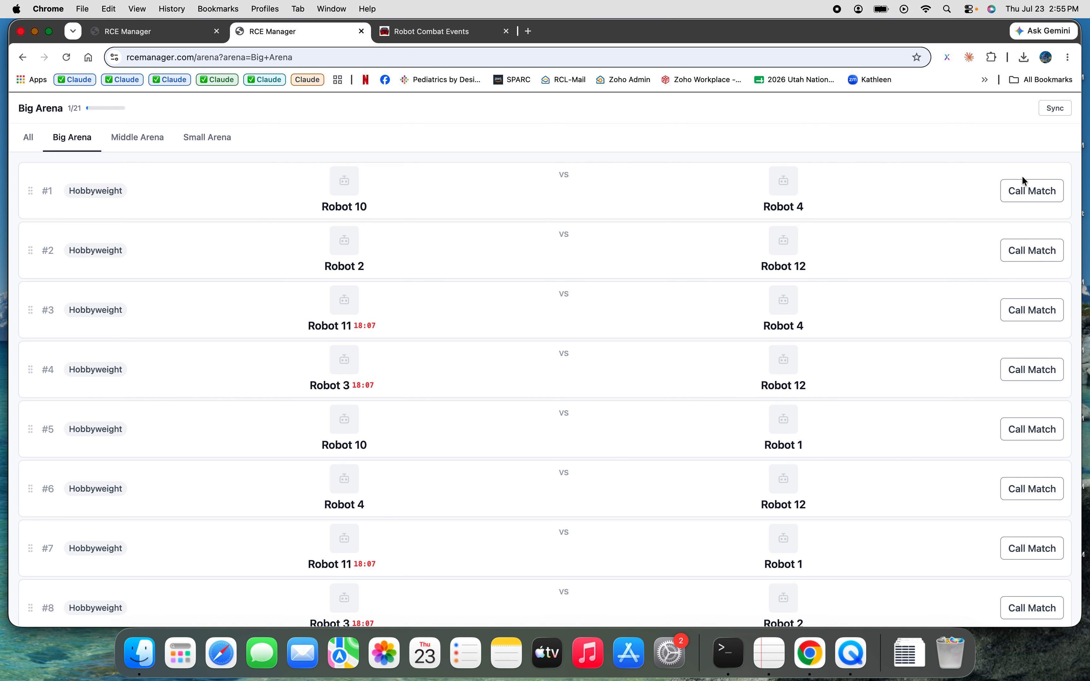
left_click(1039, 193)
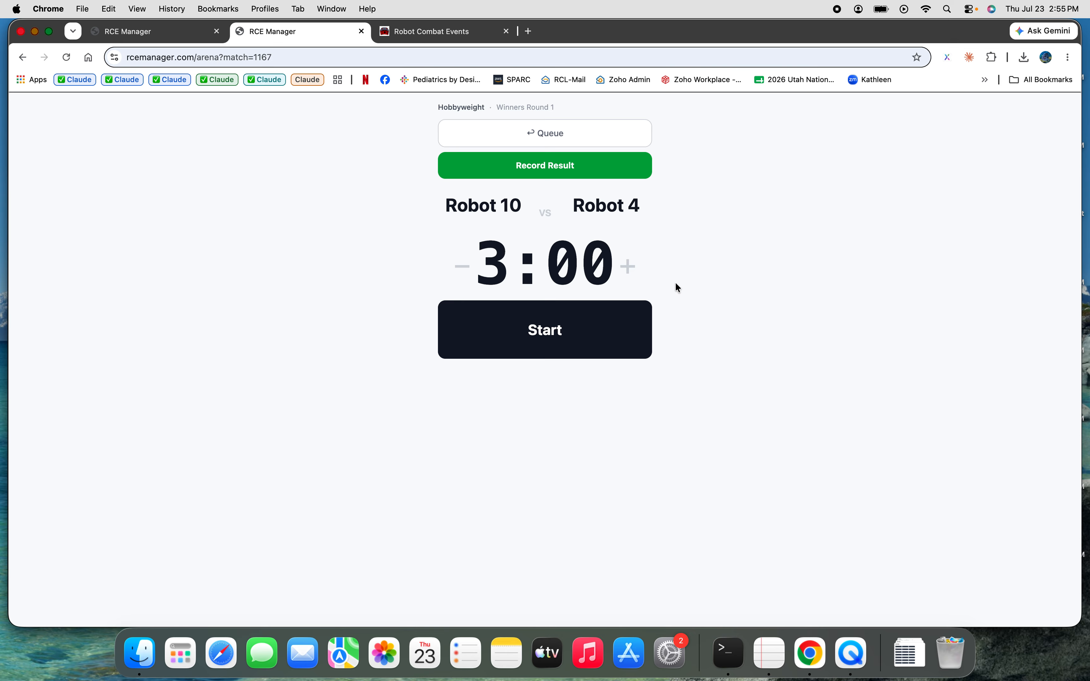
Start and pause the Robot 10 vs Robot 4 timer, adjust it up to 2:59, and resume briefly before pausing again
left_click(526, 343)
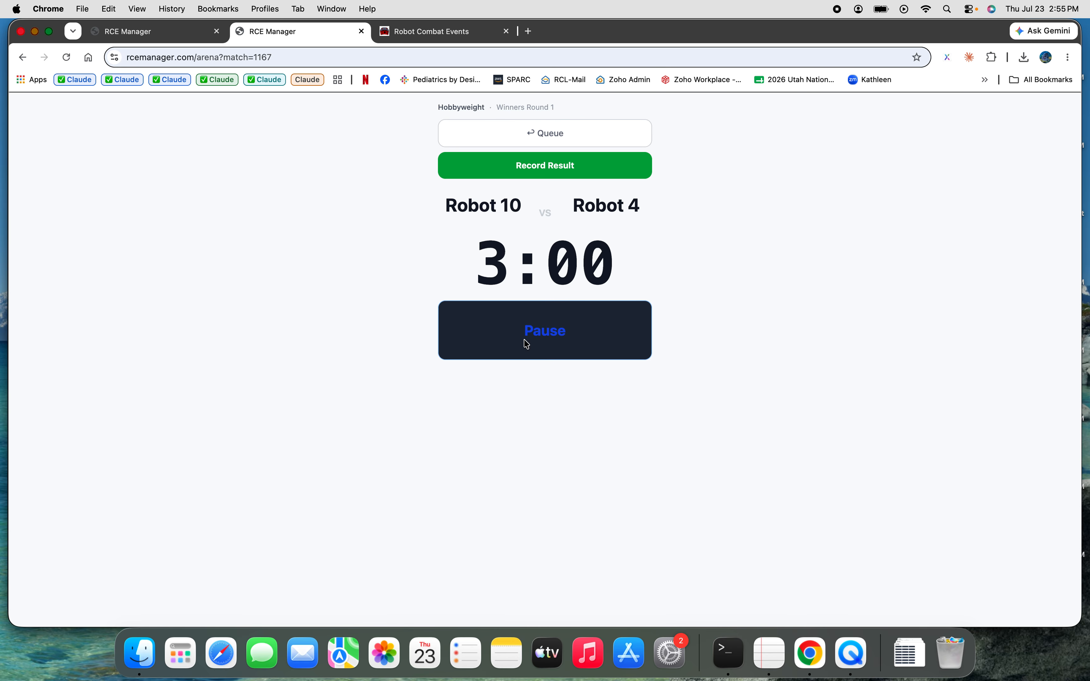
left_click(553, 332)
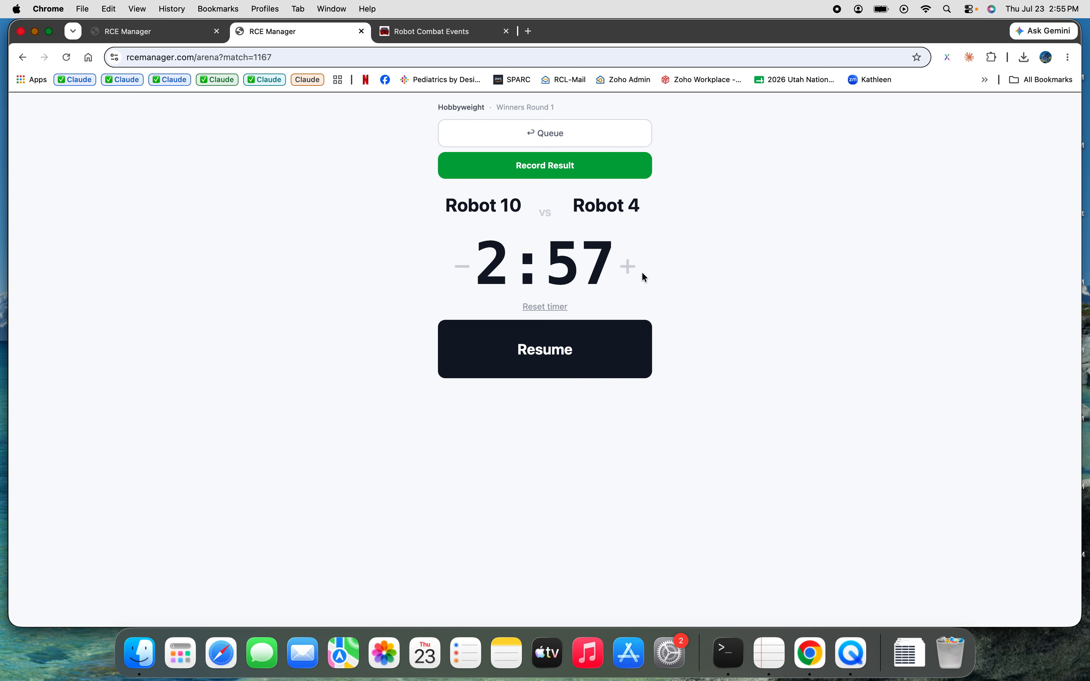
left_click(629, 265)
left_click(628, 265)
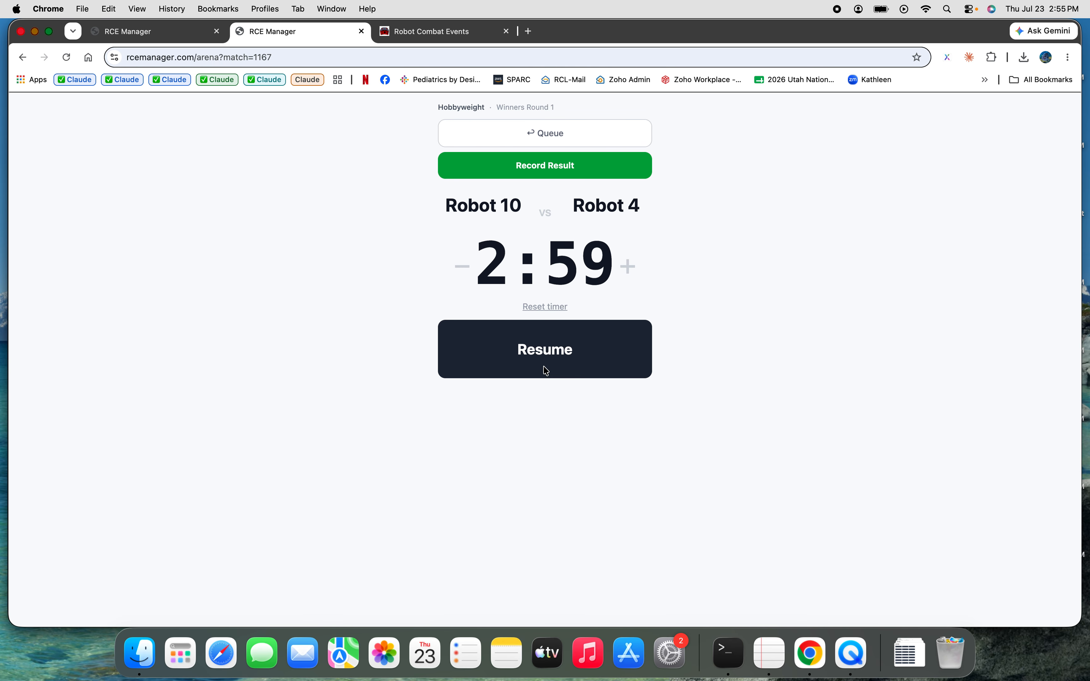
left_click(541, 352)
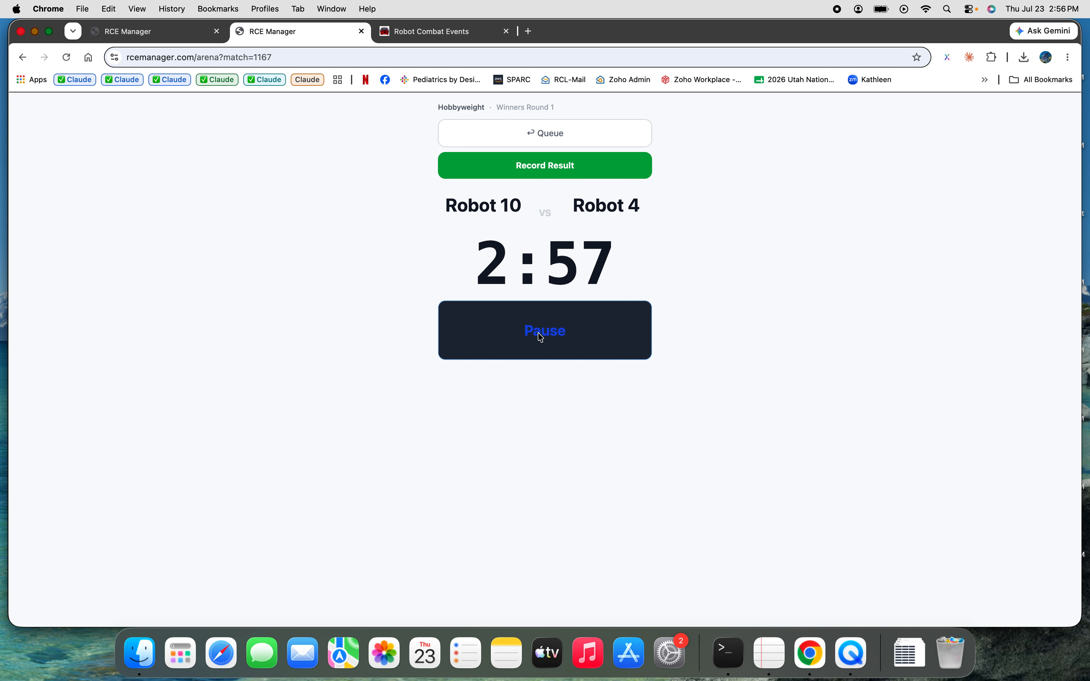
left_click(539, 337)
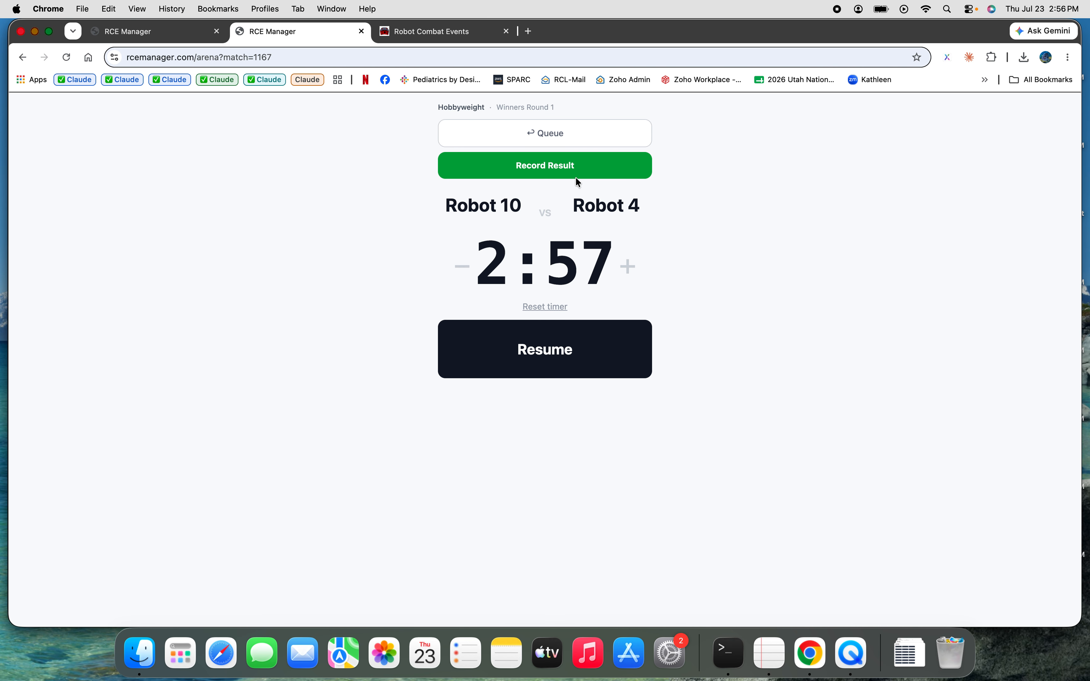
Record Robot 10 as the winner over Robot 4 by KO, and return to the access QR codes page
left_click(564, 165)
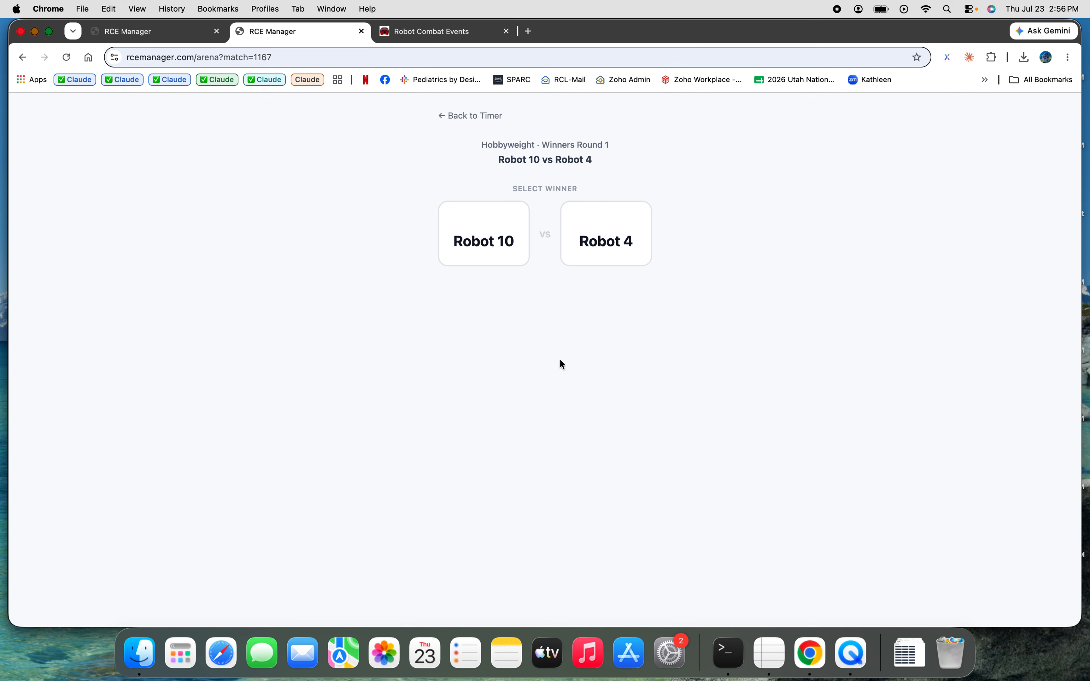
left_click(481, 230)
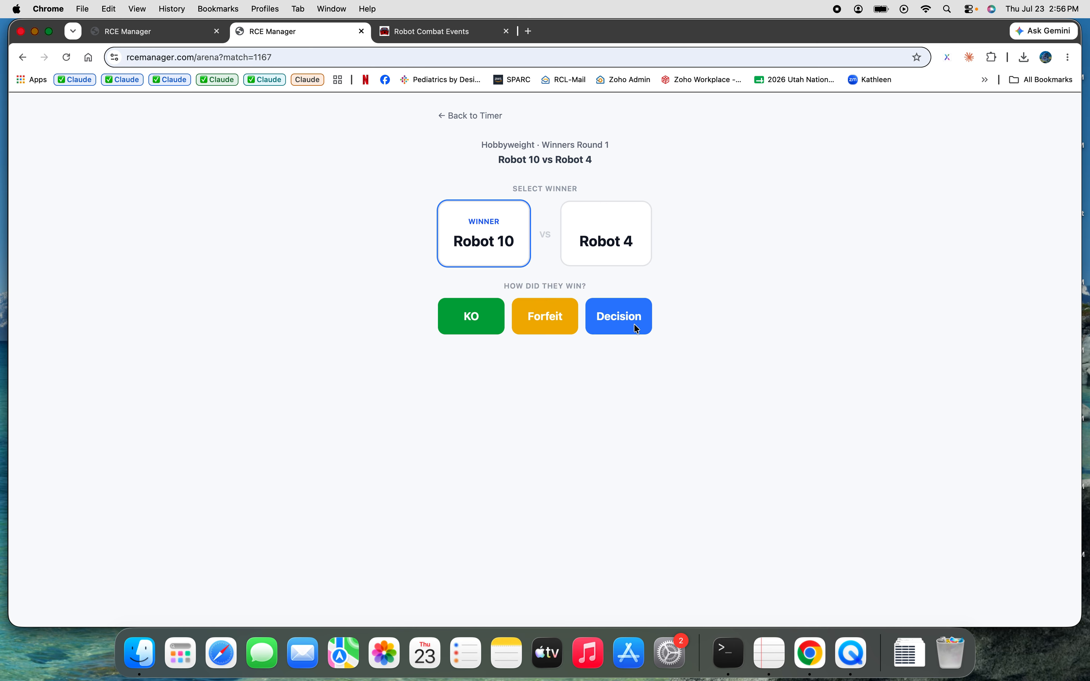
left_click(491, 321)
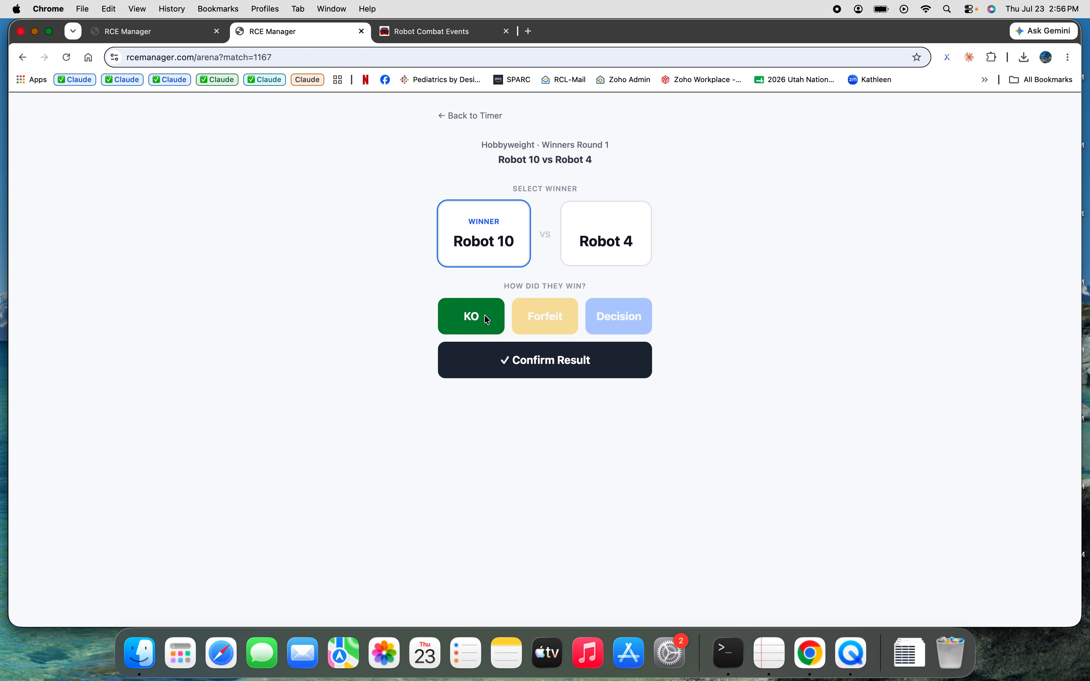
left_click(540, 365)
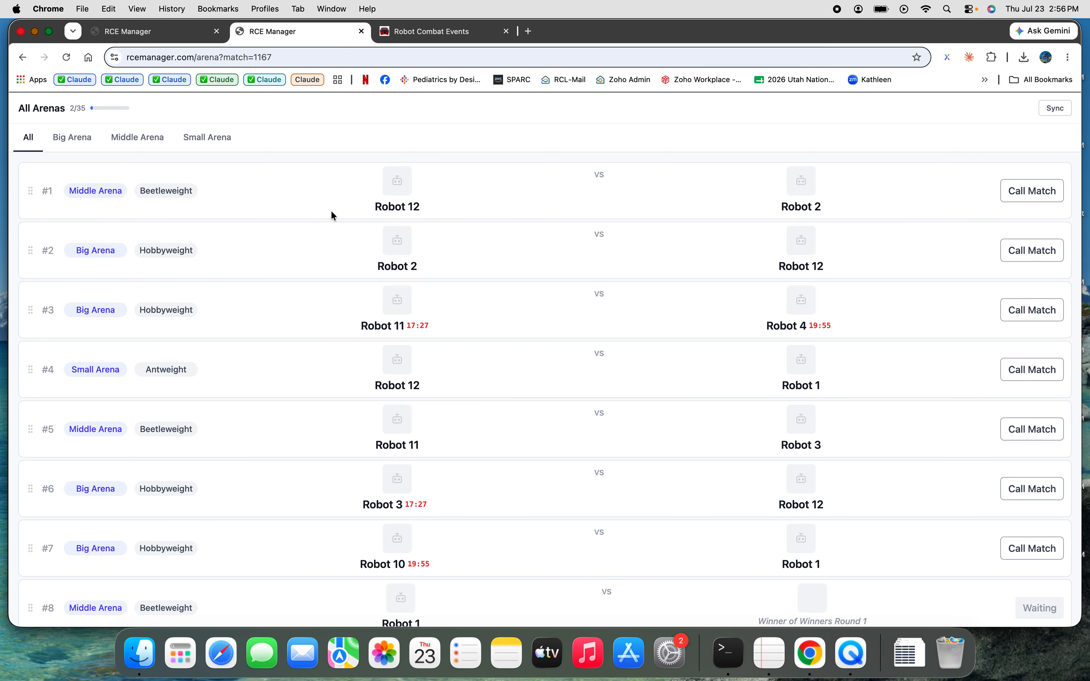
left_click(174, 33)
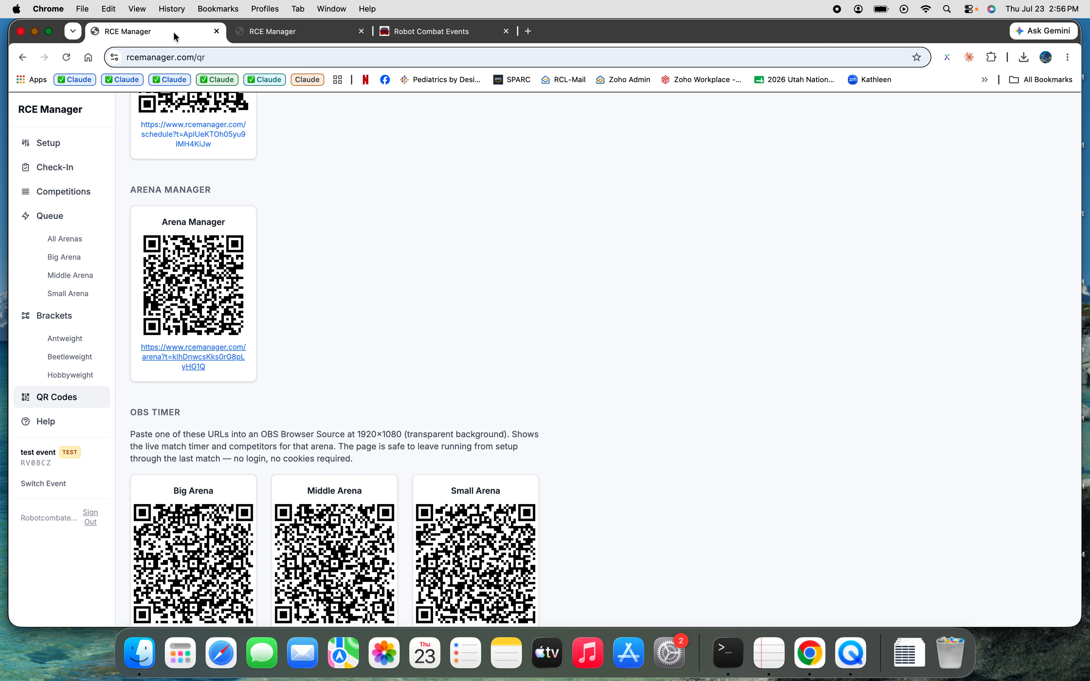
Find the Judge entry among the access QR codes and open its judging page link
scroll(349, 216, "down", 5)
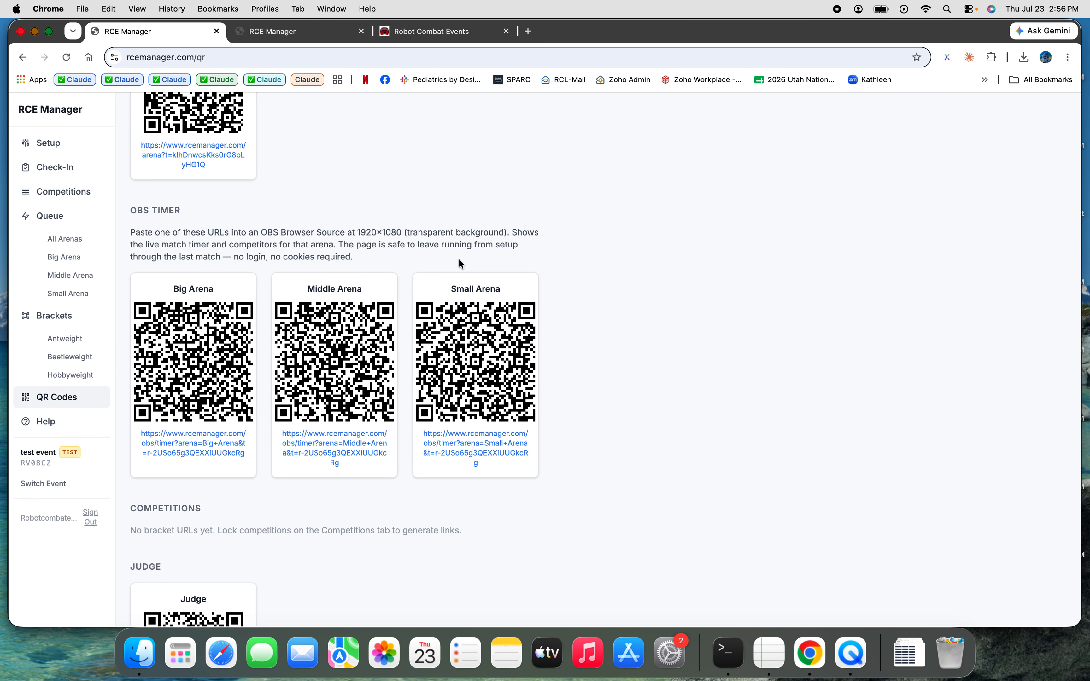
scroll(459, 260, "down", 6)
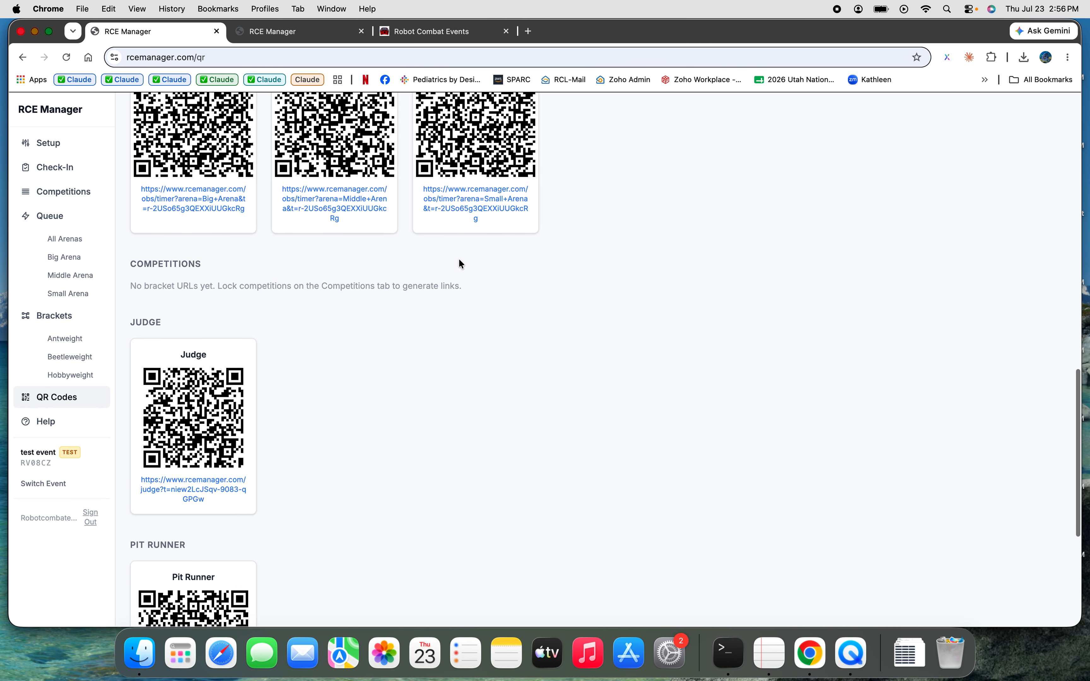
scroll(460, 261, "down", 5)
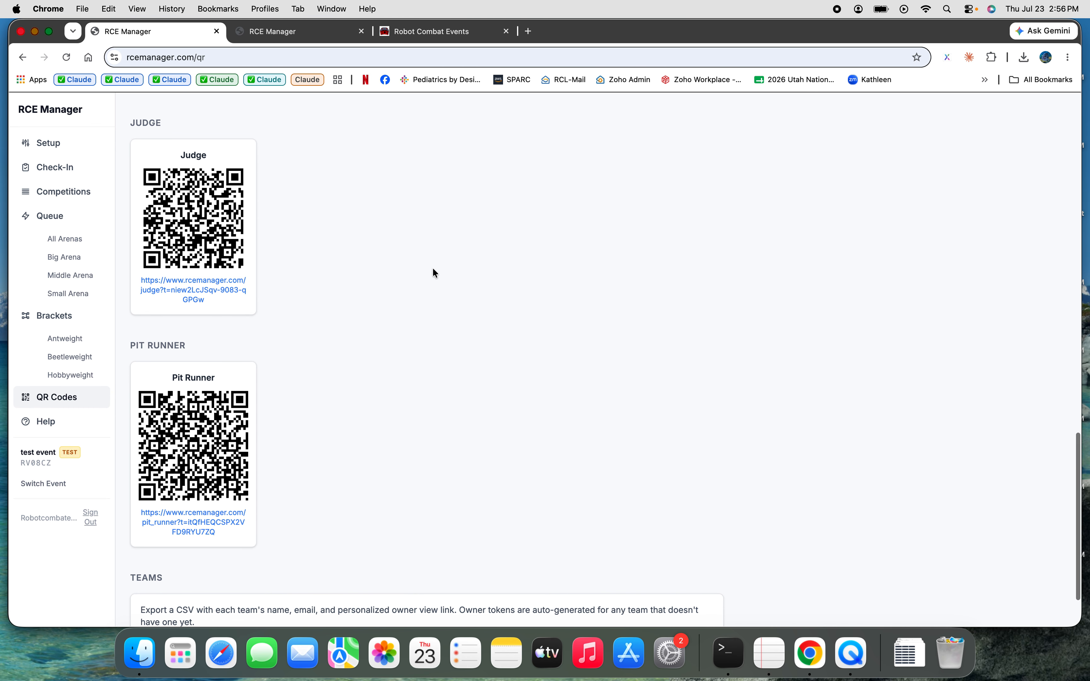
left_click(194, 292)
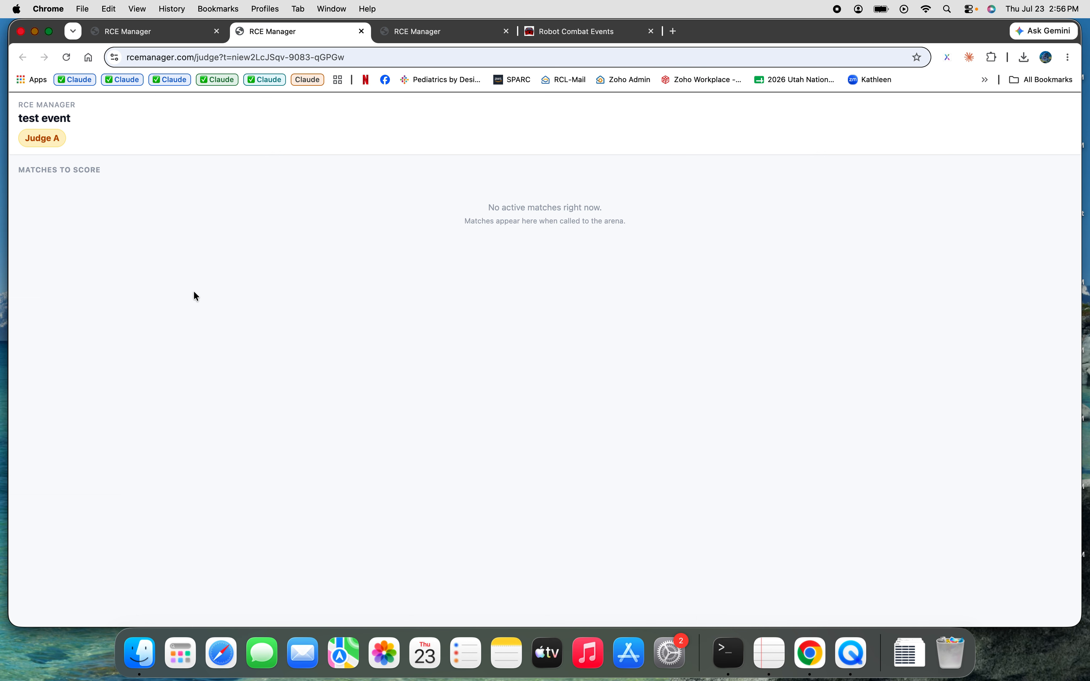
Return to the organizer view and call the Middle Arena Beetleweight match Robot 12 vs Robot 2 from the all-arenas queue
left_click(181, 31)
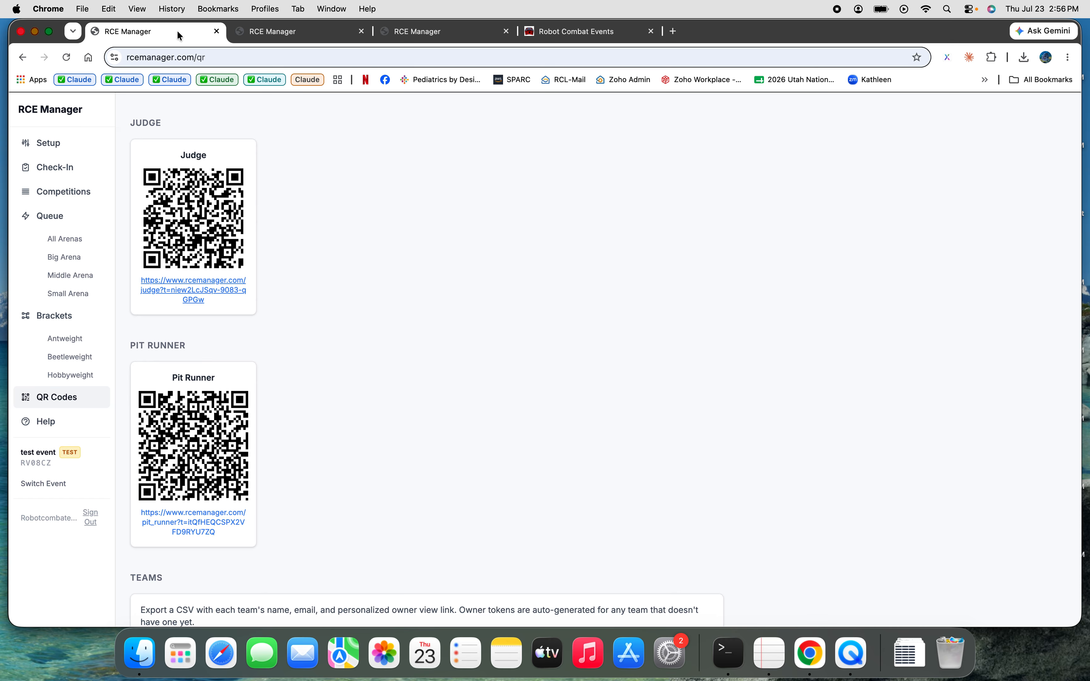
left_click(54, 216)
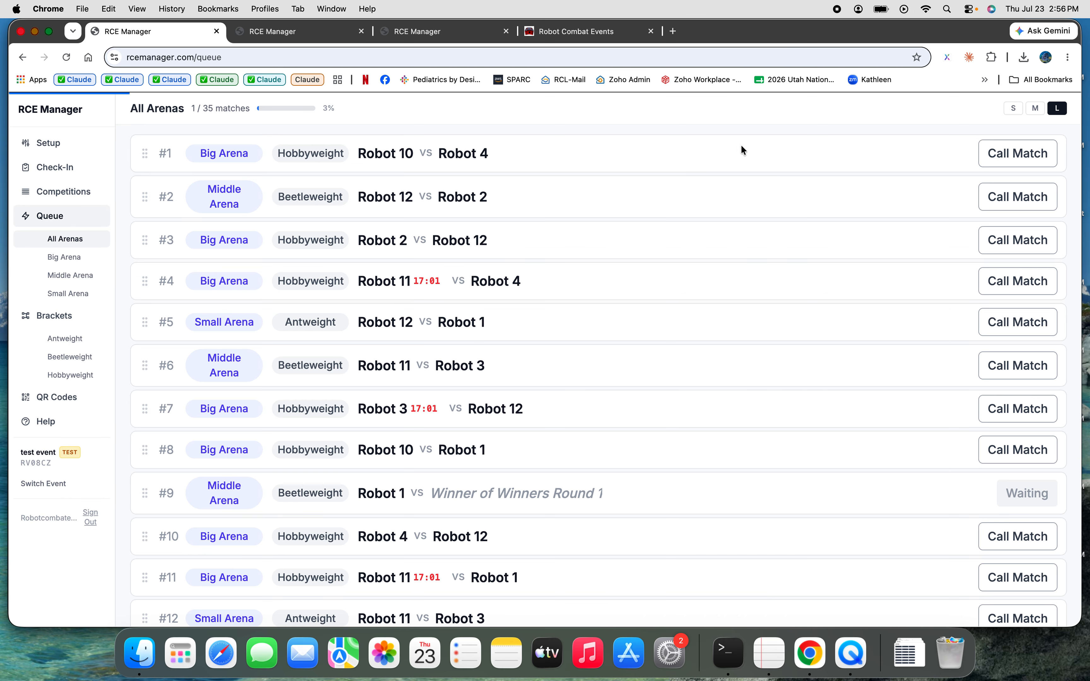
left_click(1000, 155)
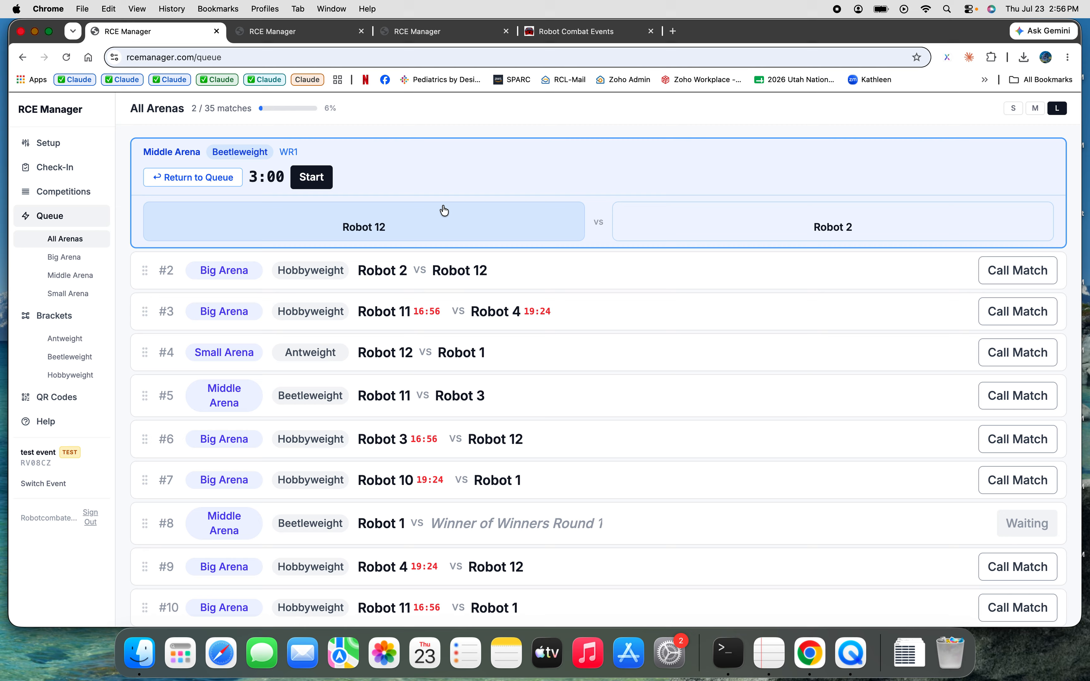
On the judge page, mark Judge A ready and score Robot 12 vs Robot 2: Aggression 4–1, Control 1–5, Damage 2–4
left_click(301, 32)
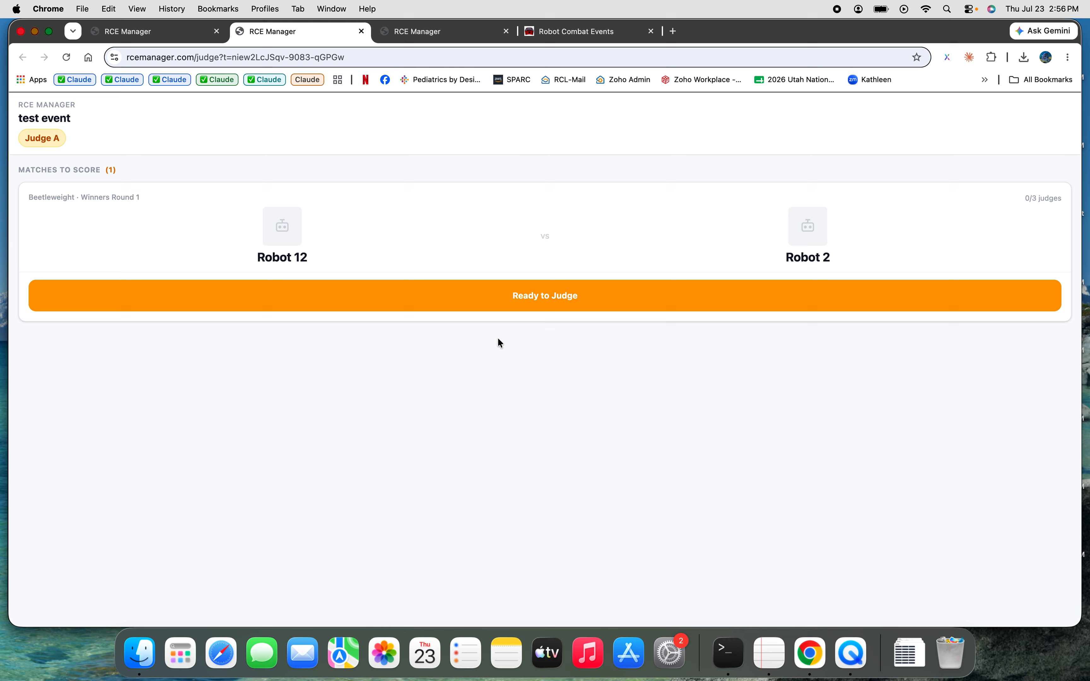
left_click(526, 299)
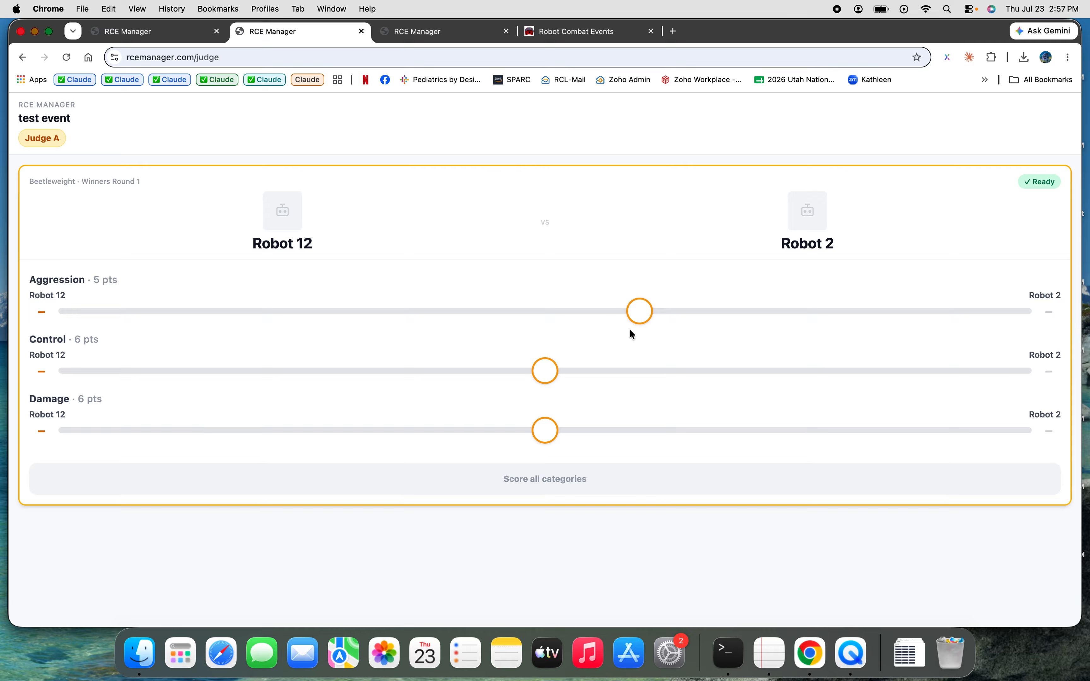
left_click(614, 314)
left_click_drag(380, 317, 305, 321)
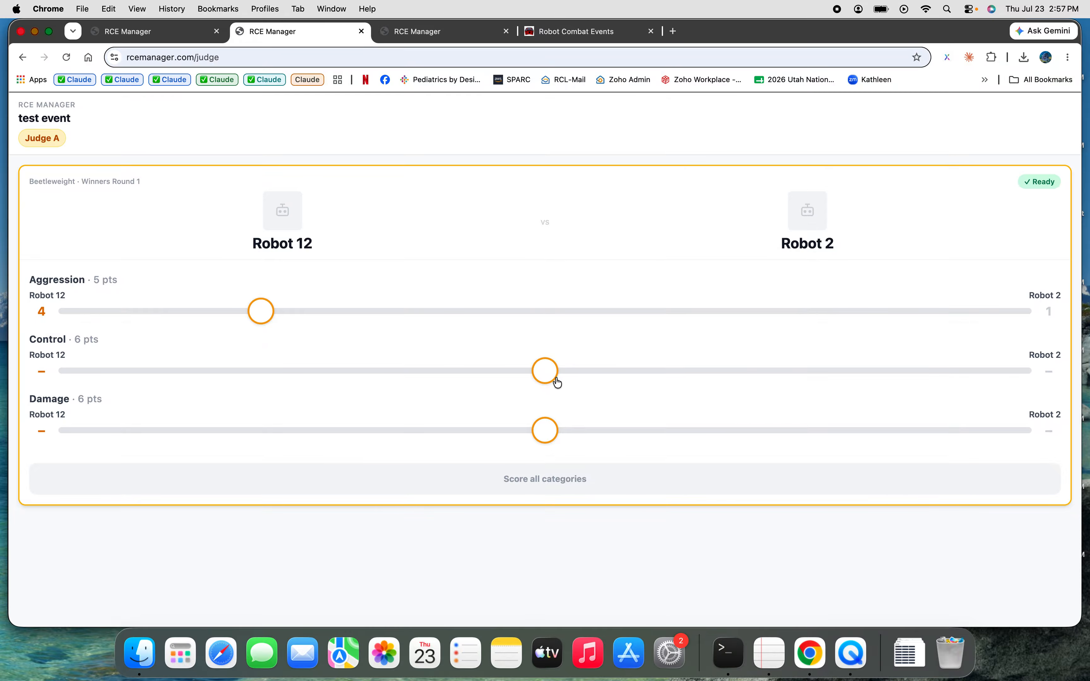
left_click(814, 386)
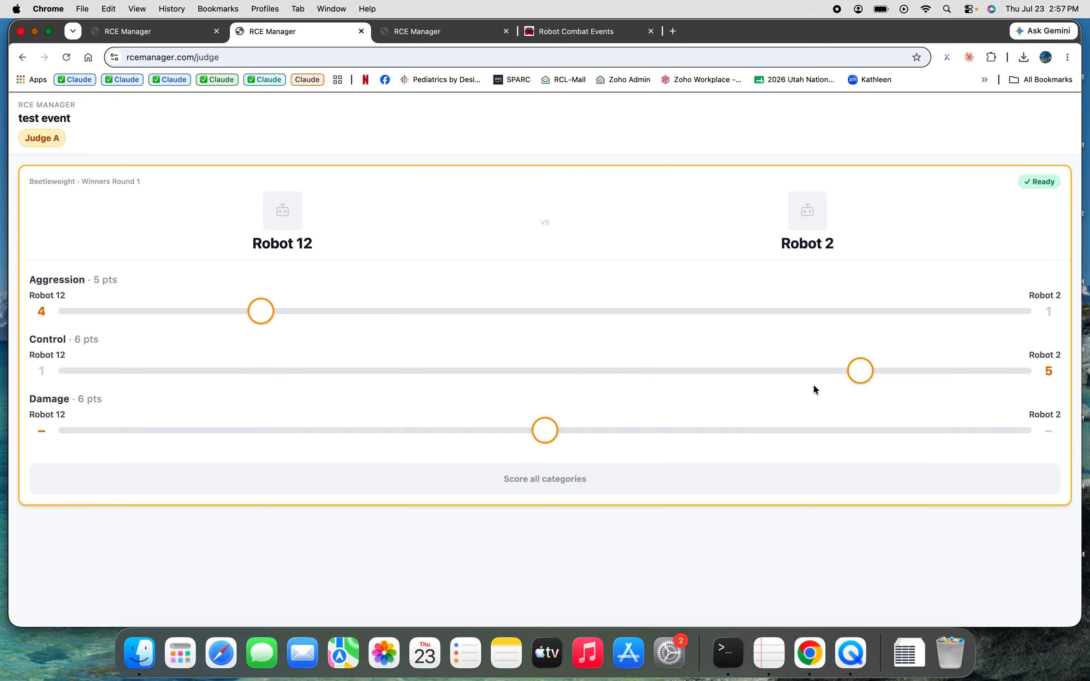
left_click(712, 443)
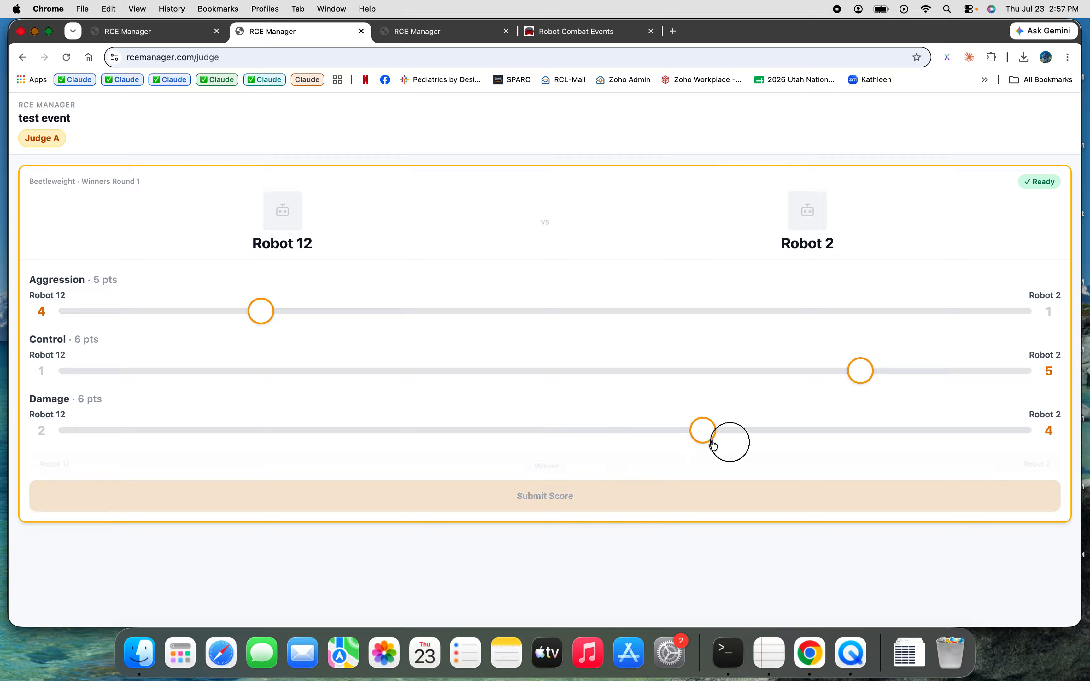